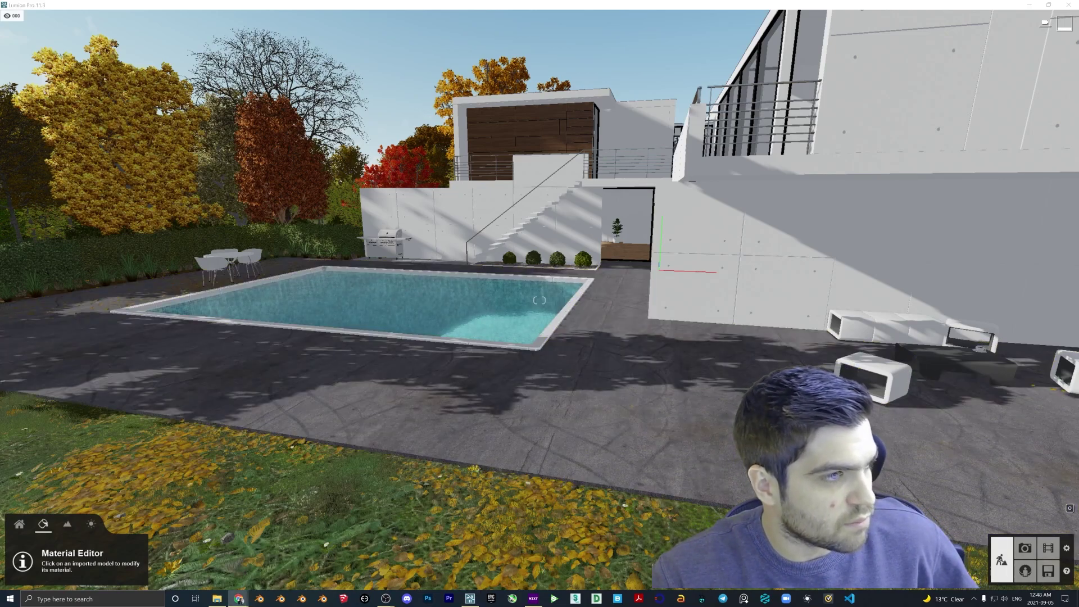
- Switch to Google Drive, open the Luminous Labs Video #151 - Poly Haven 1 folder and download its Materials folder
{"action": "mouse_move", "coordinate": [239, 598]}
{"action": "left_click", "coordinate": [335, 559]}
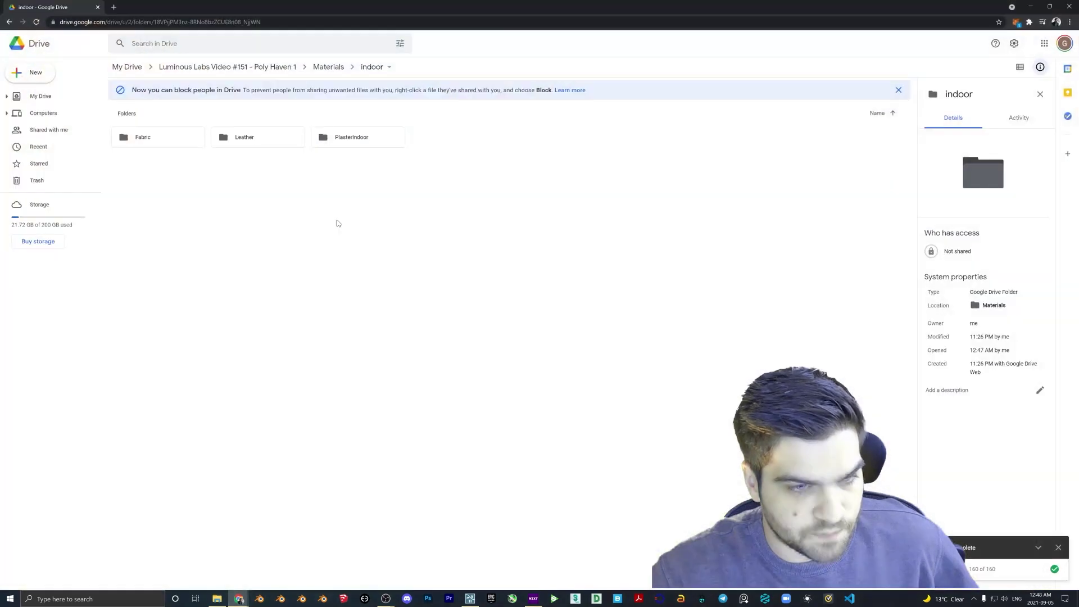
{"action": "left_click", "coordinate": [228, 67]}
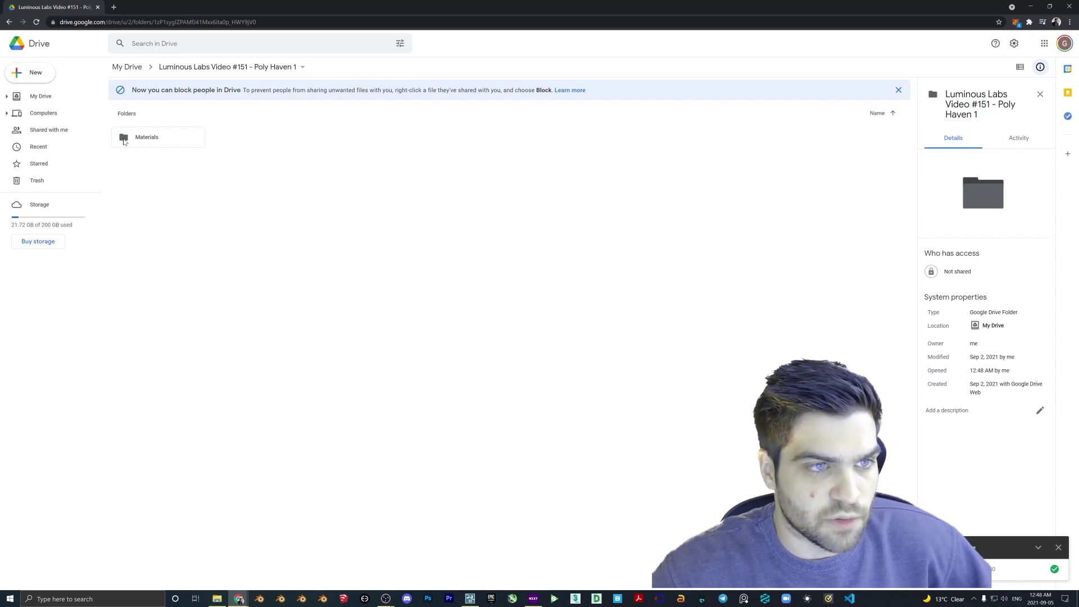
{"action": "right_click", "coordinate": [154, 140]}
{"action": "left_click", "coordinate": [193, 299]}
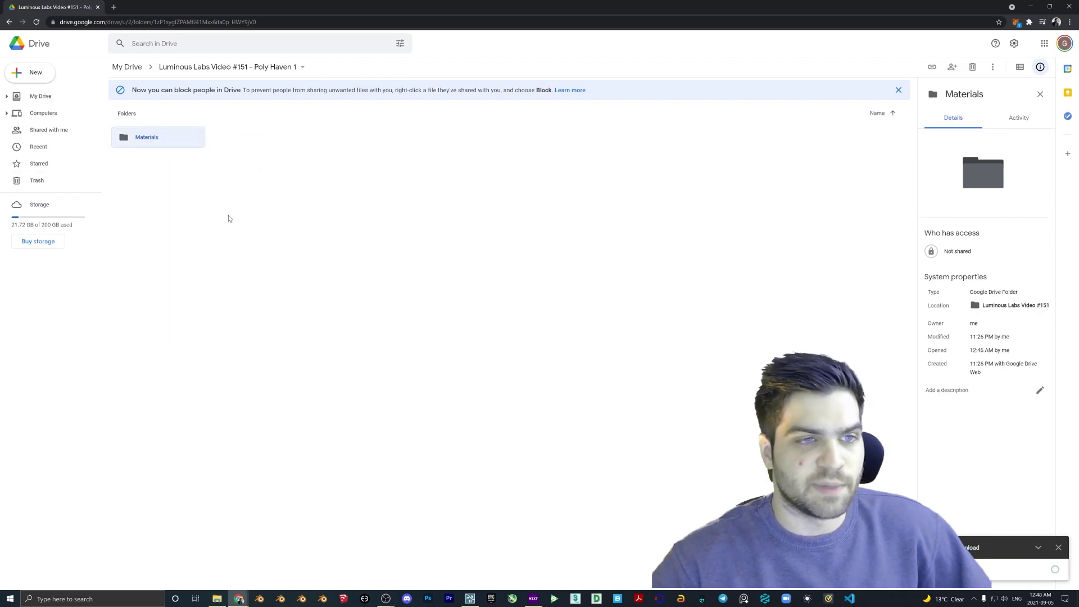
- Look inside the Materials folder and its indoor subfolder in Google Drive, and return to the Poly Haven 1 folder
{"action": "double_click", "coordinate": [169, 136]}
{"action": "double_click", "coordinate": [195, 142]}
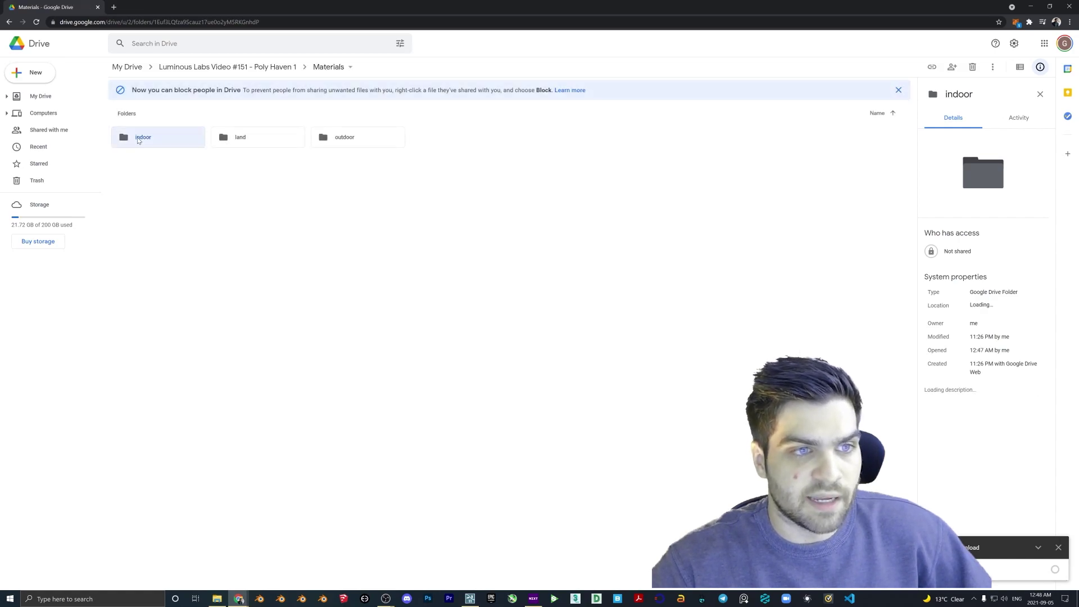
{"action": "left_click", "coordinate": [246, 68]}
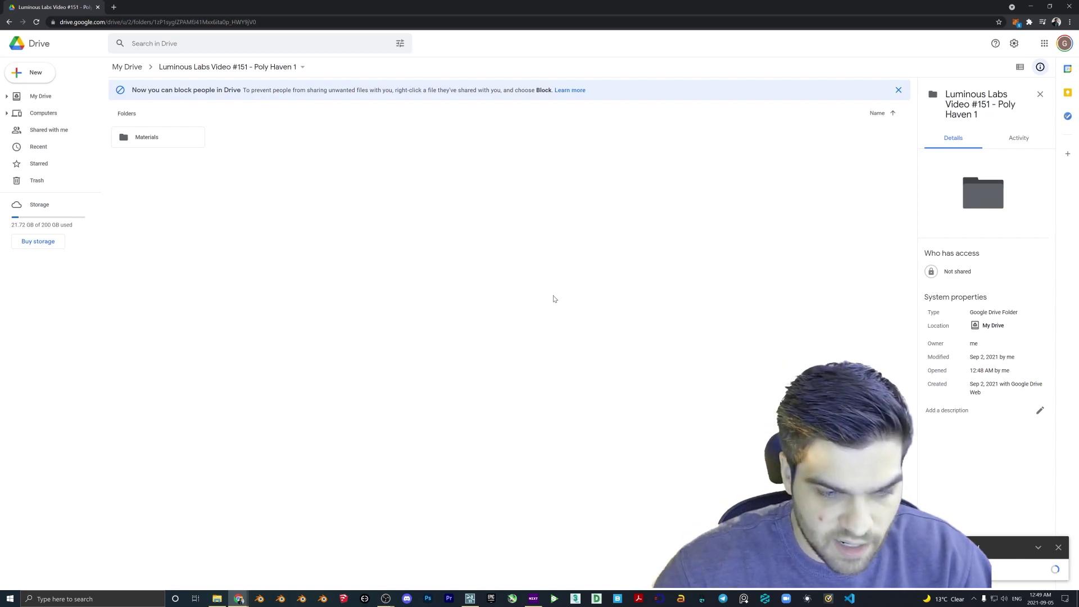
- Switch to Lumion, open the FloorOutside material and examine the library's outdoor asphalt, indoor and rock materials
{"action": "left_click", "coordinate": [471, 599]}
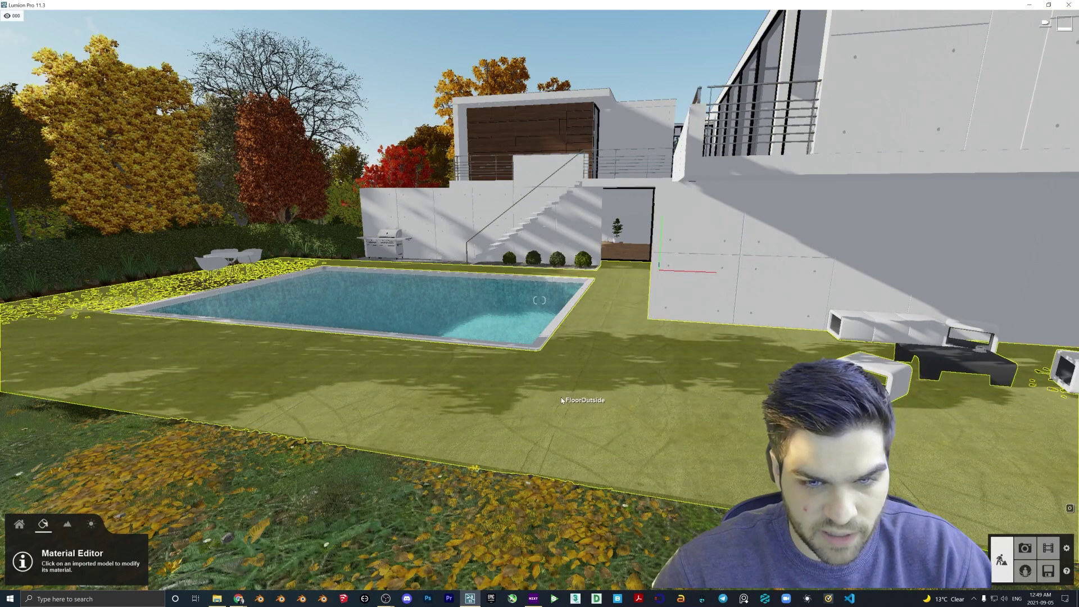
{"action": "left_click", "coordinate": [565, 400]}
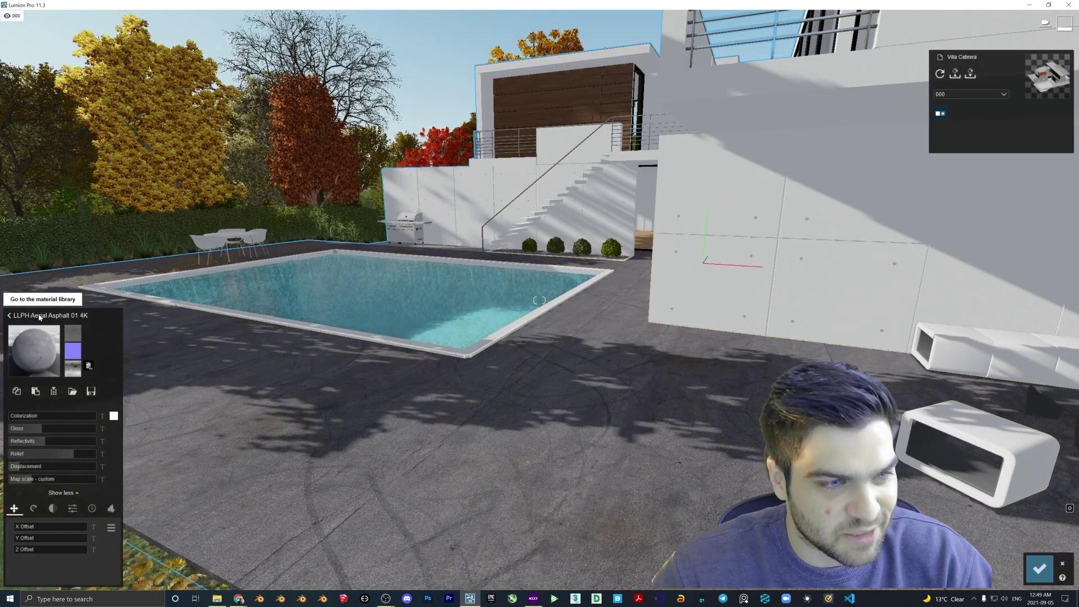
{"action": "left_click", "coordinate": [39, 315]}
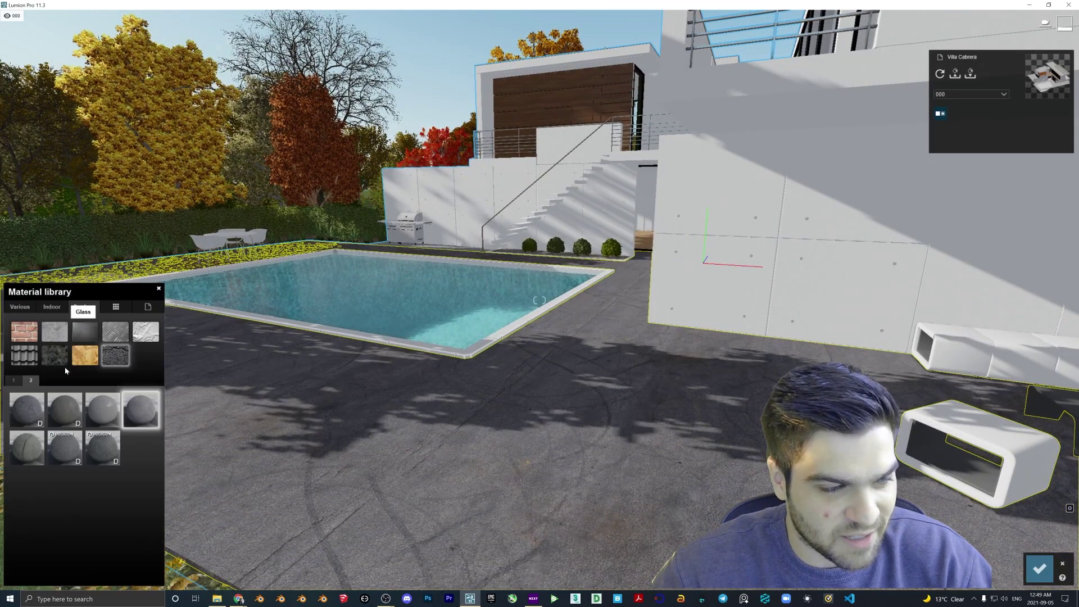
{"action": "left_click", "coordinate": [14, 381]}
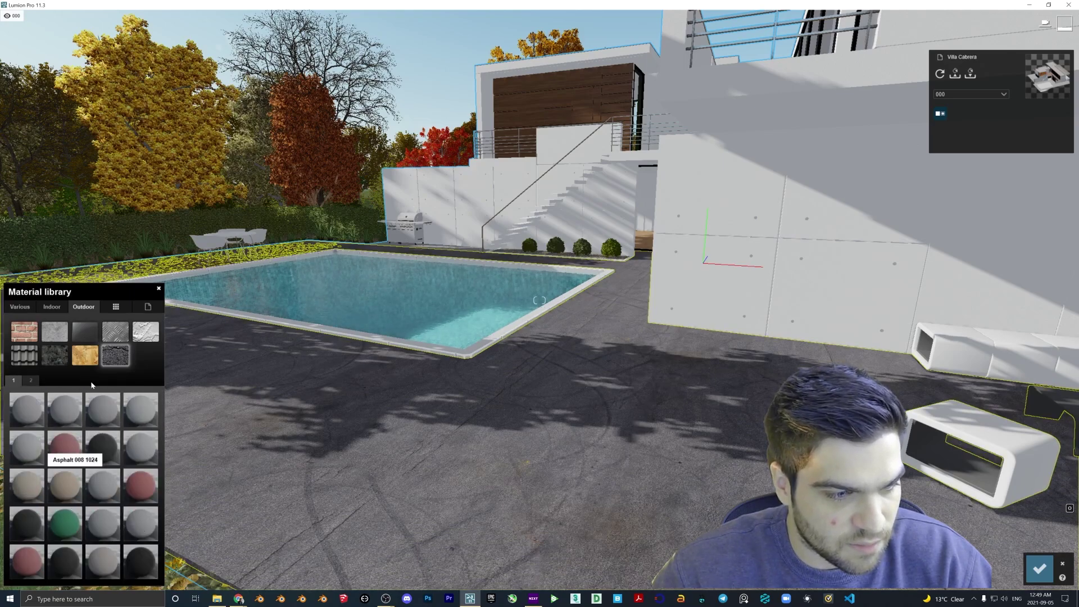
{"action": "left_click", "coordinate": [56, 307]}
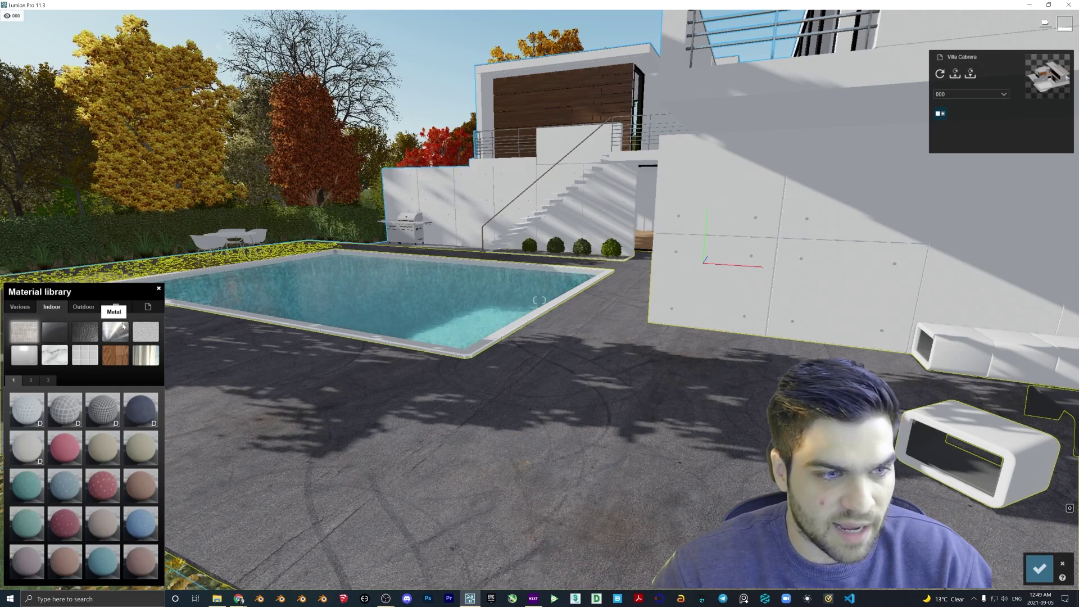
{"action": "left_click", "coordinate": [30, 381]}
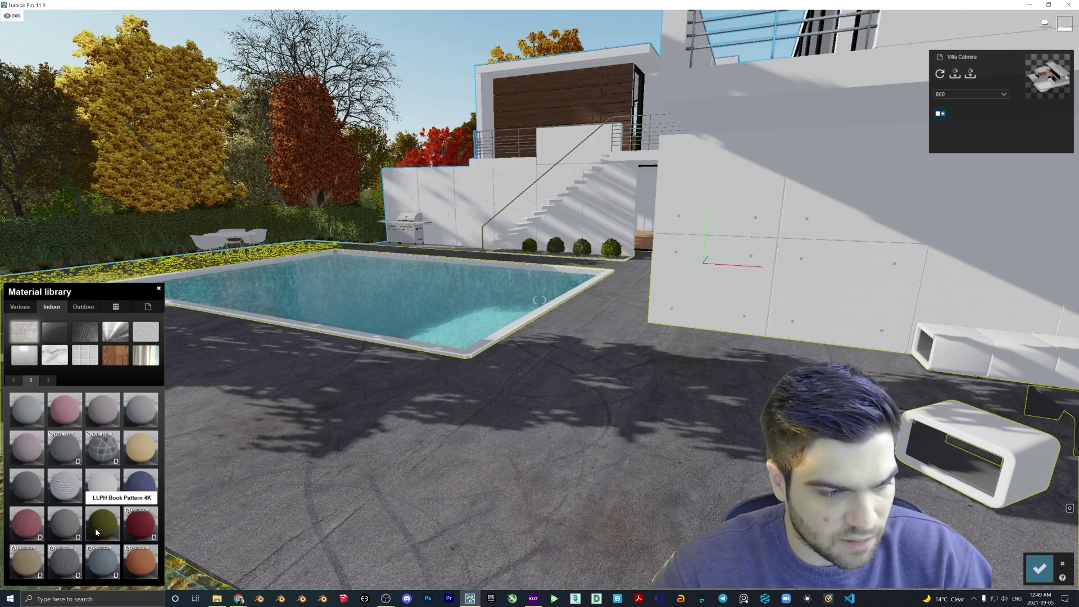
{"action": "left_click", "coordinate": [48, 380]}
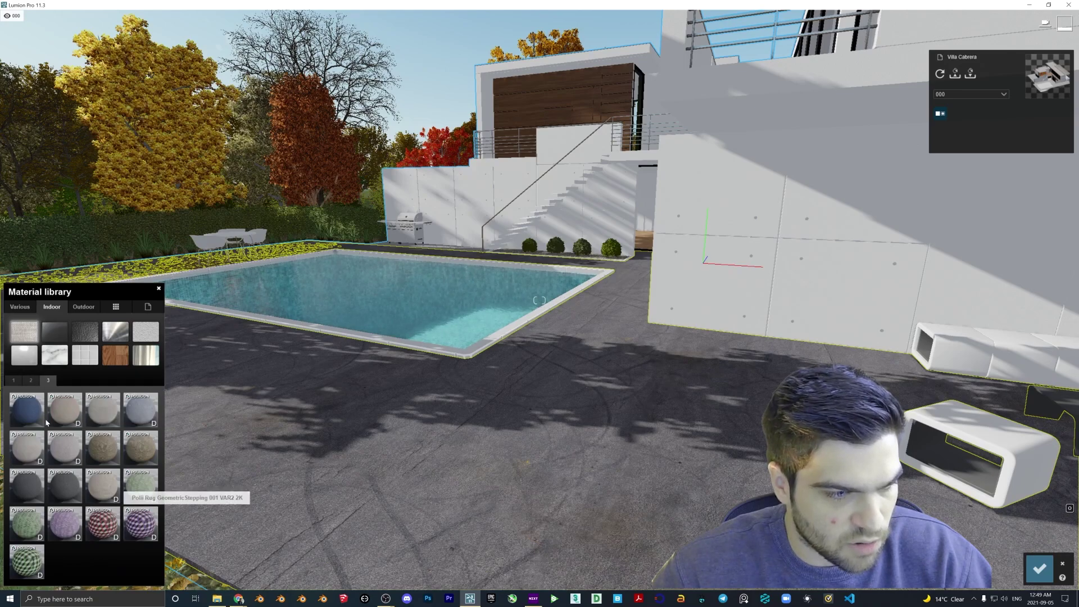
{"action": "left_click", "coordinate": [20, 306]}
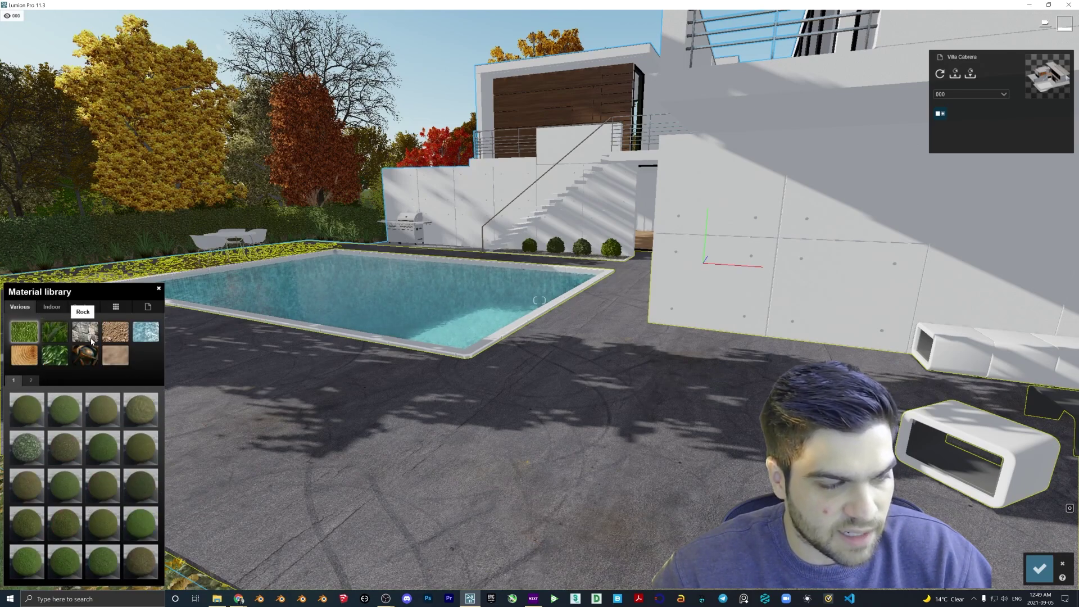
{"action": "left_click", "coordinate": [91, 336]}
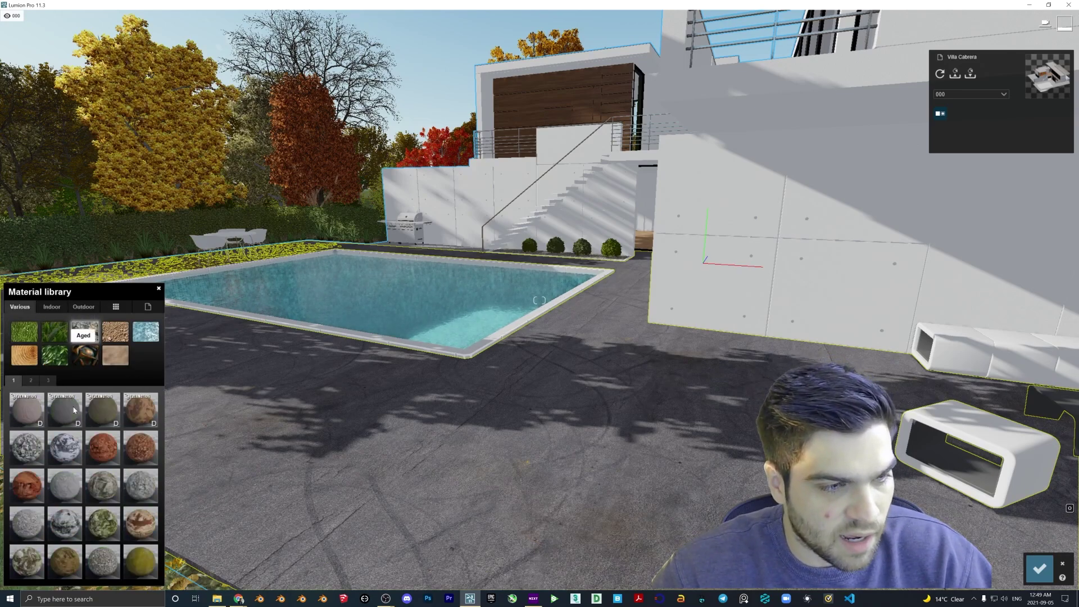
{"action": "left_click", "coordinate": [31, 381]}
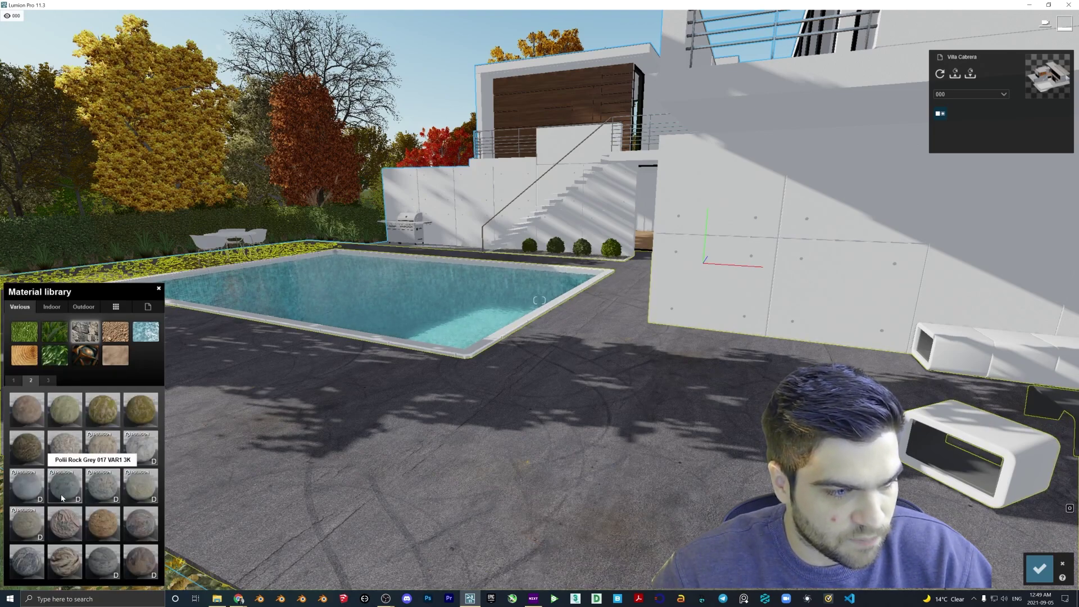
{"action": "left_click", "coordinate": [71, 412]}
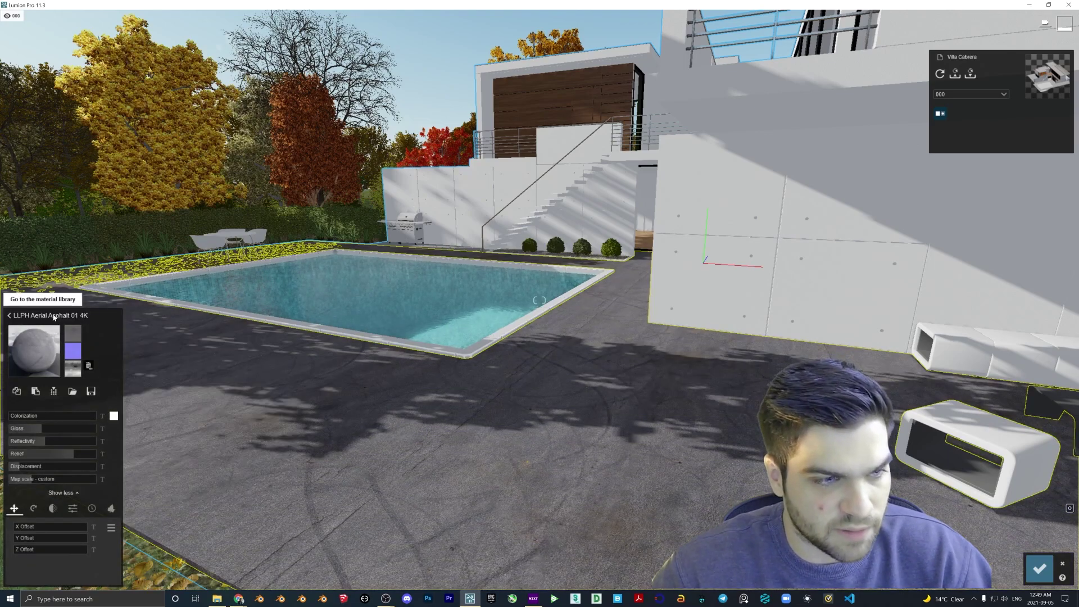
- Replace the FloorOutside material around the pool with the first wood plank material from the outdoor collection
{"action": "left_click", "coordinate": [50, 318]}
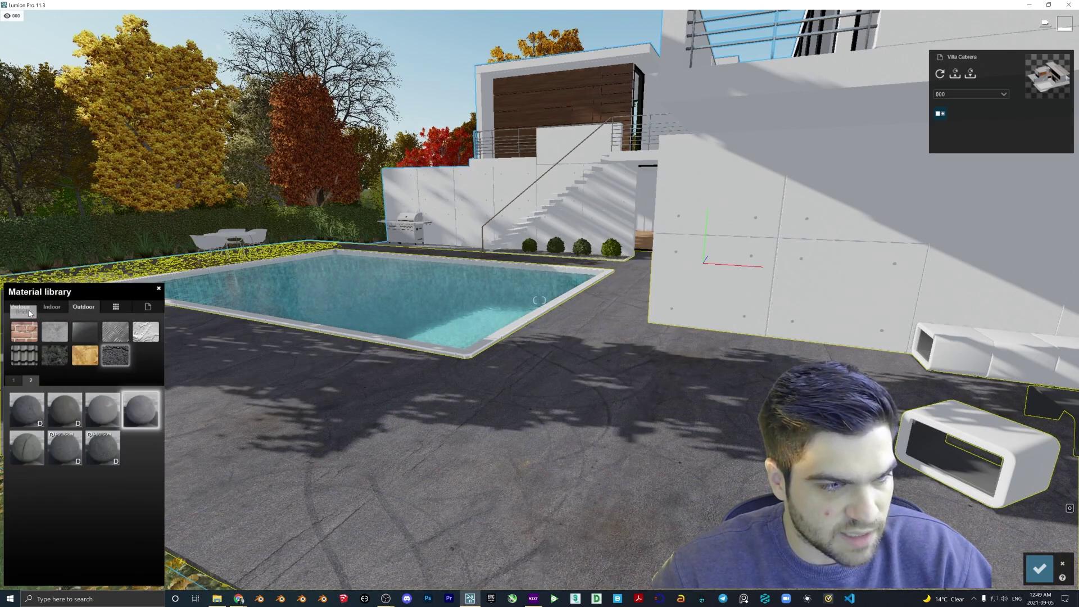
{"action": "left_click", "coordinate": [83, 306]}
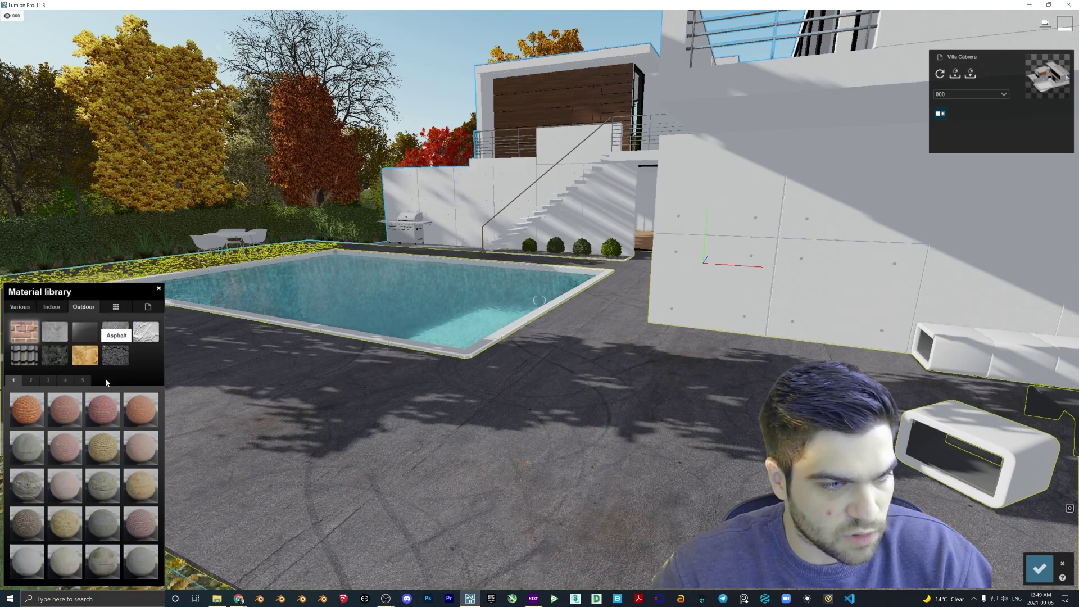
{"action": "left_click", "coordinate": [77, 359]}
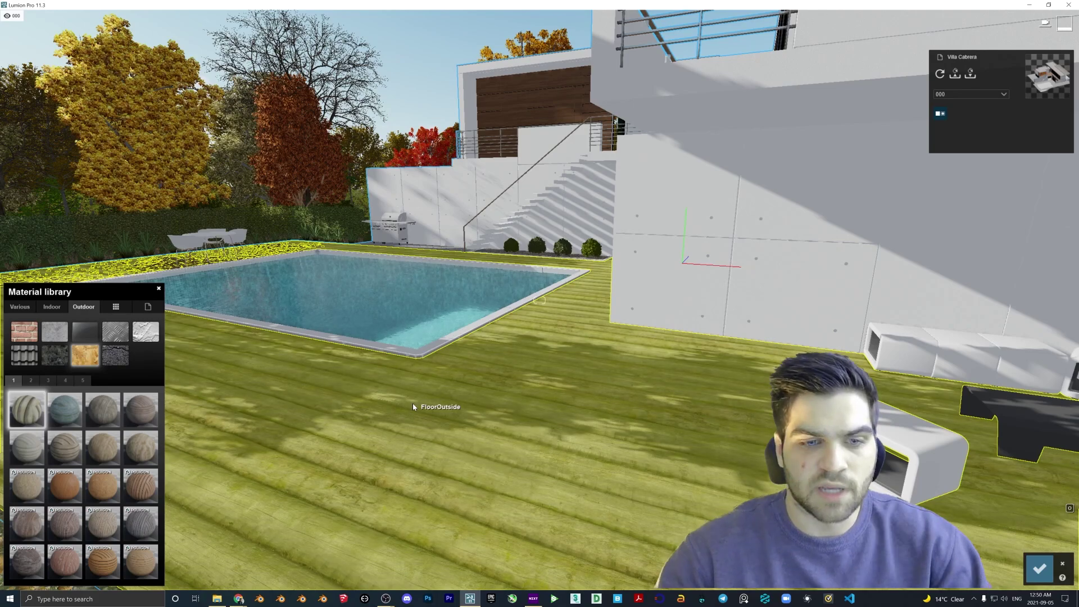
- Apply the brown, vertically slatted outdoor wood material to the villa's Concrete walls
{"action": "key", "text": "d"}
{"action": "key", "text": "d"}
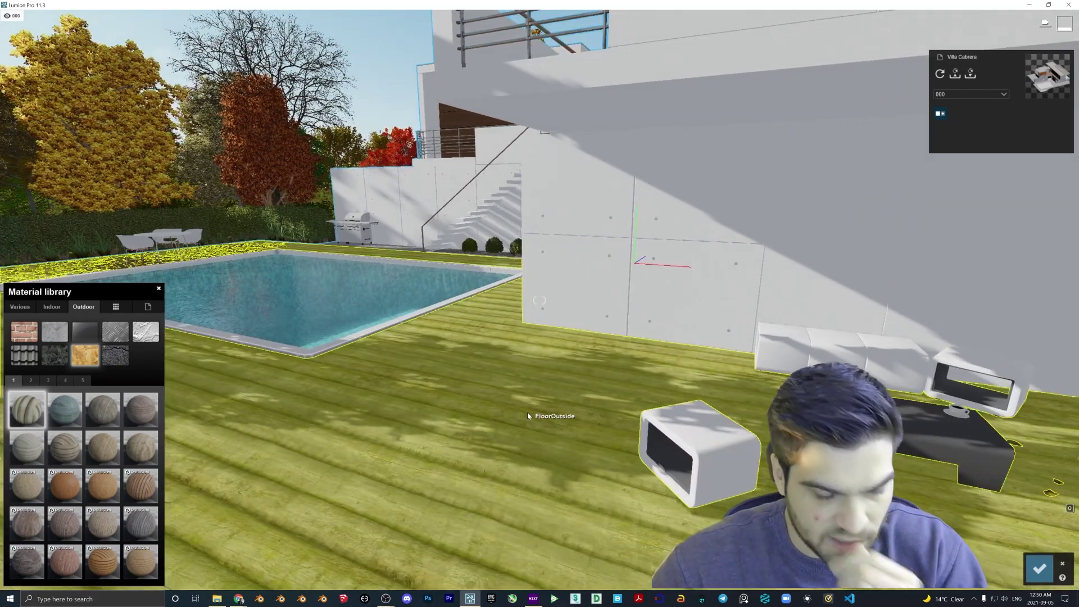
{"action": "key", "text": "w"}
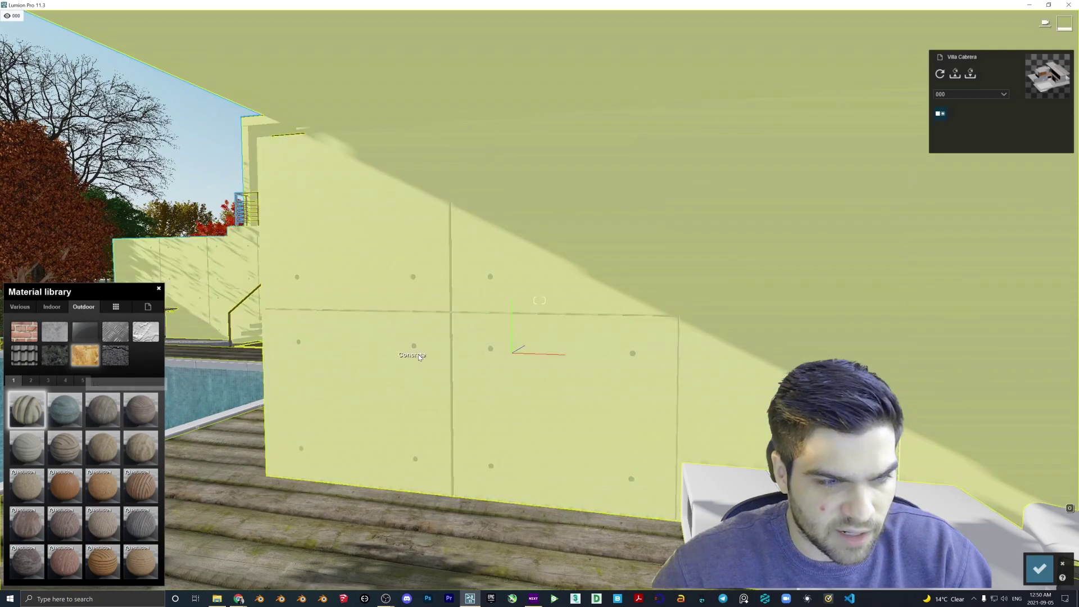
{"action": "left_click", "coordinate": [418, 354]}
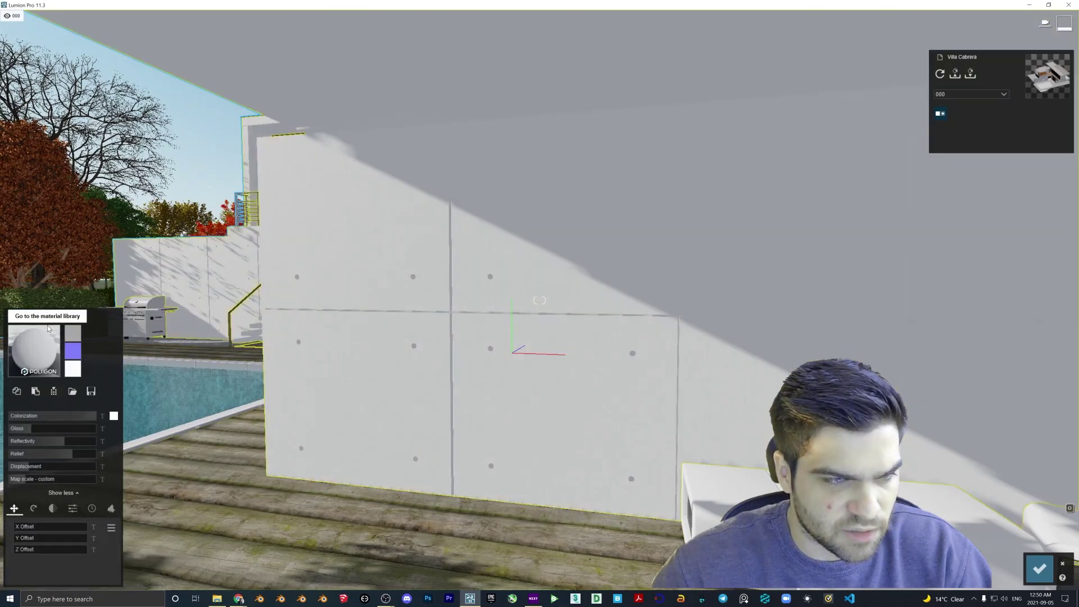
{"action": "left_click", "coordinate": [49, 315]}
{"action": "left_click", "coordinate": [83, 306]}
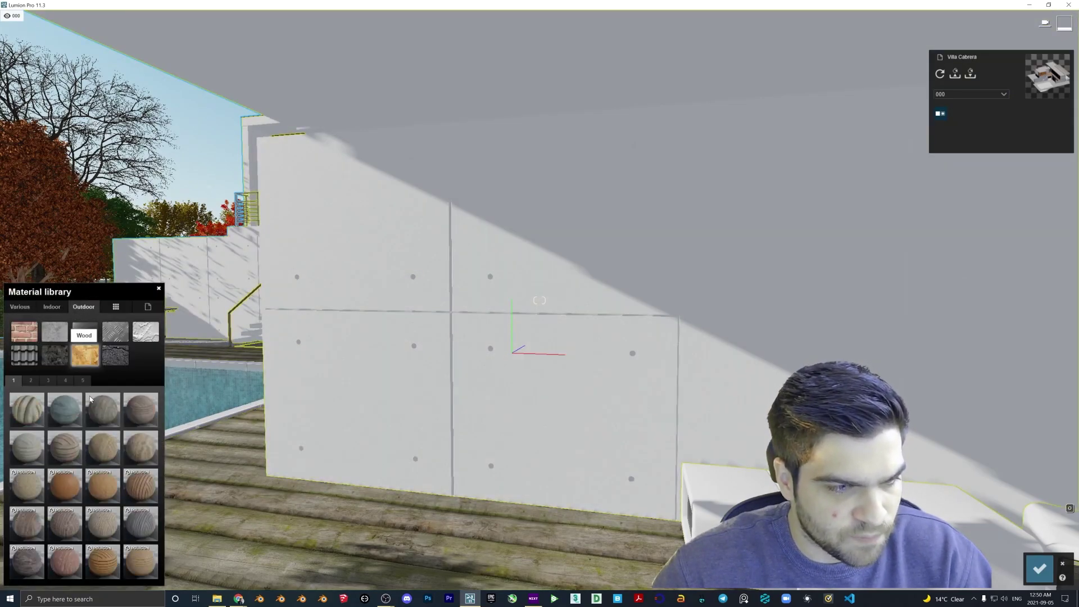
{"action": "left_click", "coordinate": [135, 486]}
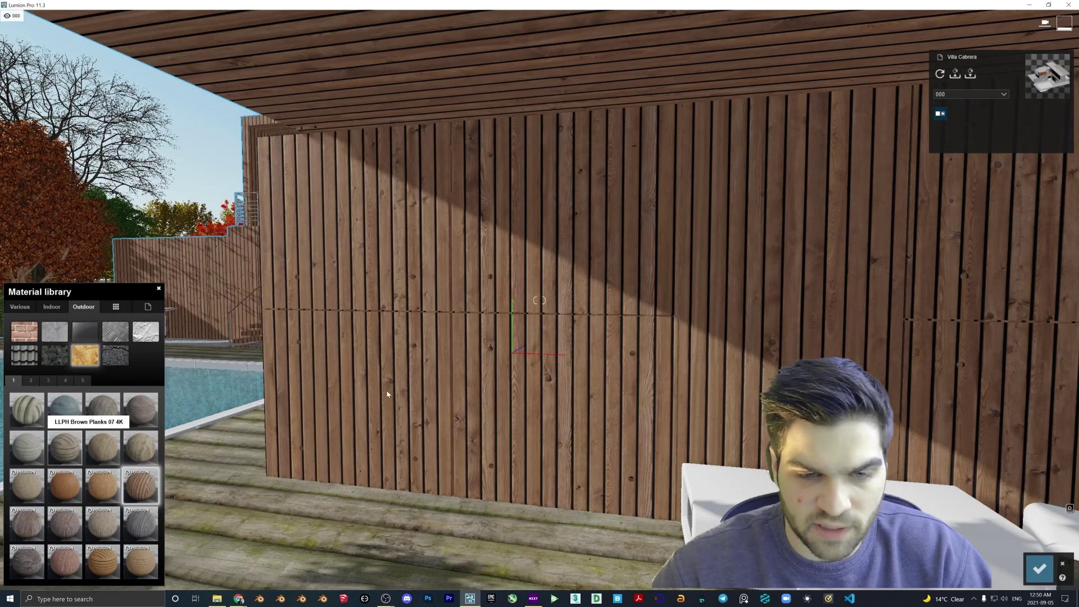
- Check the Materials folder download in Google Drive and return to Lumion
{"action": "left_click", "coordinate": [239, 598]}
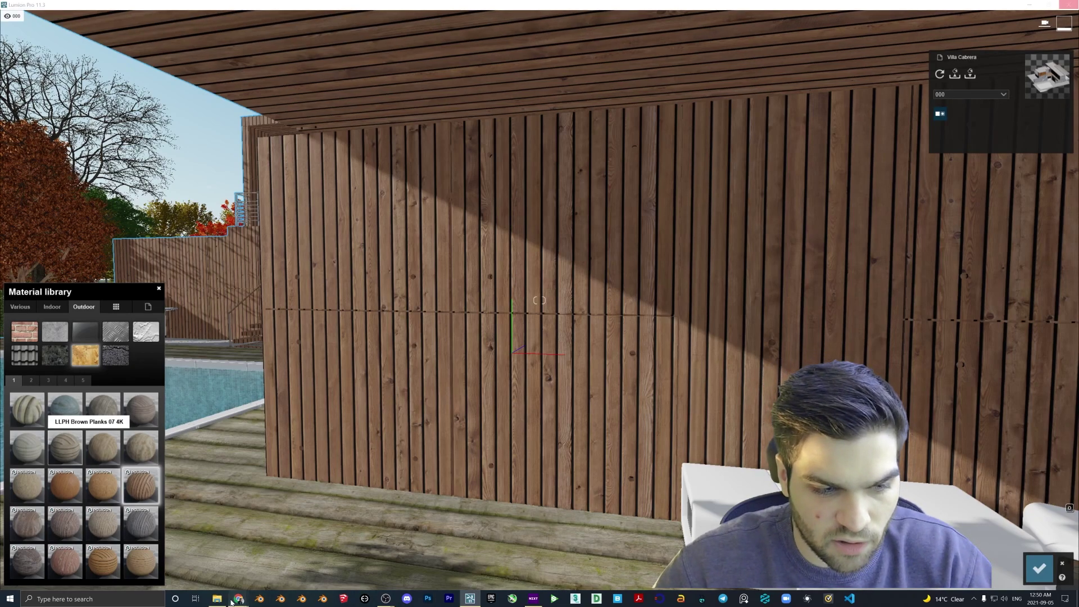
{"action": "left_click", "coordinate": [329, 560]}
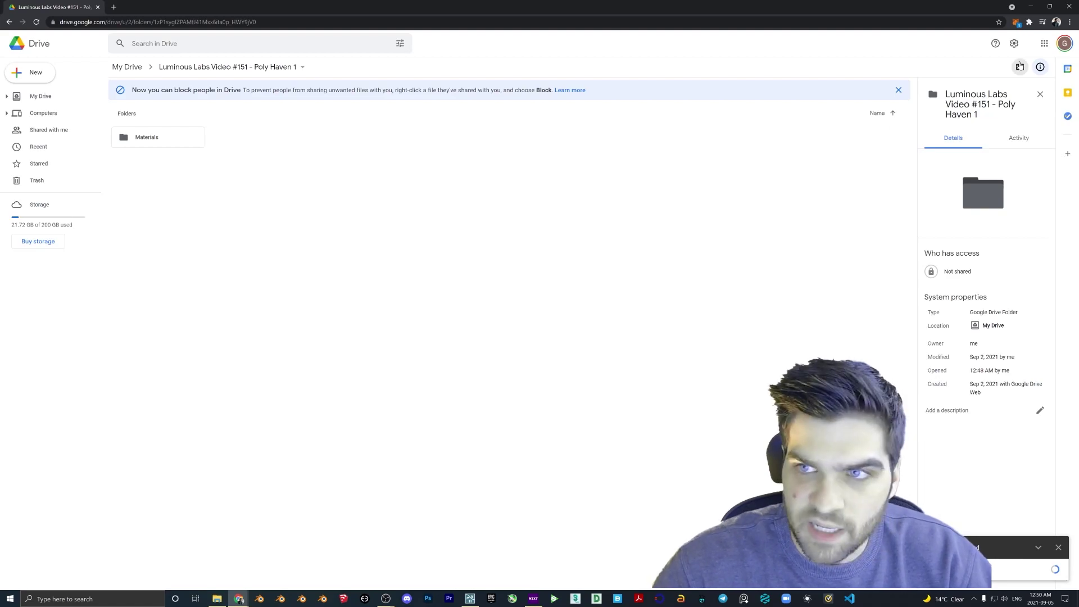
{"action": "left_click", "coordinate": [1033, 5]}
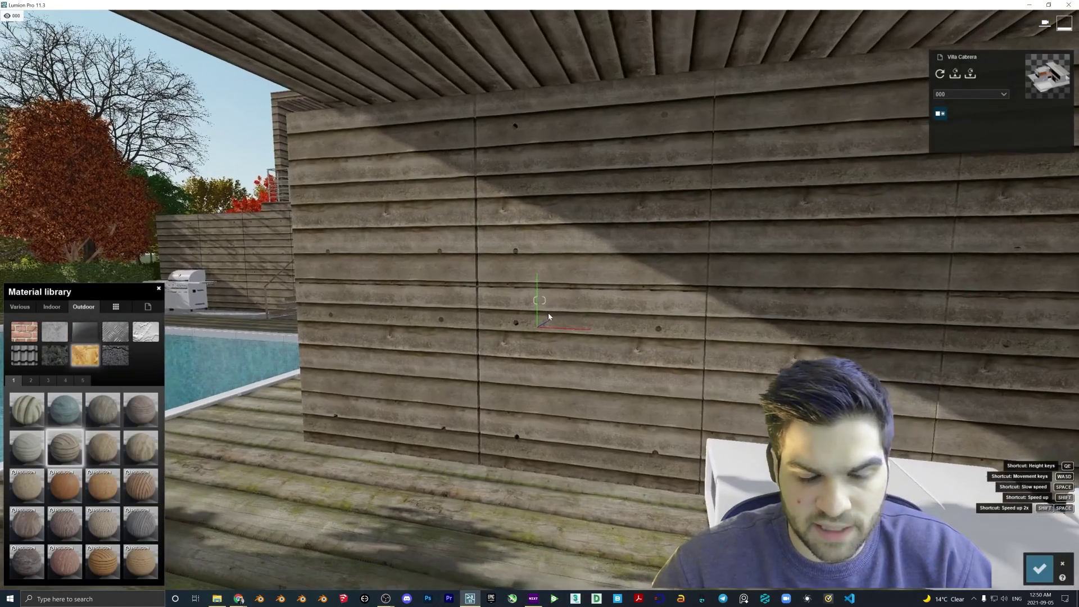
- Try LLPH Brown Planks 07 4K and the blue weathered planks on the Concrete walls and examine them up close
{"action": "key", "text": "s"}
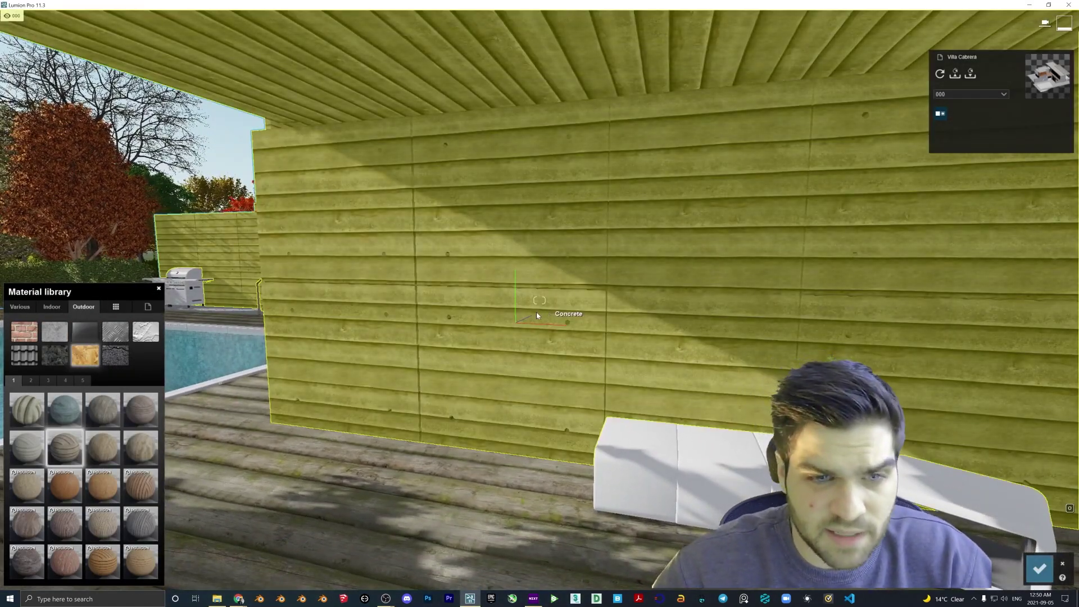
{"action": "key", "text": "a"}
{"action": "key", "text": "w"}
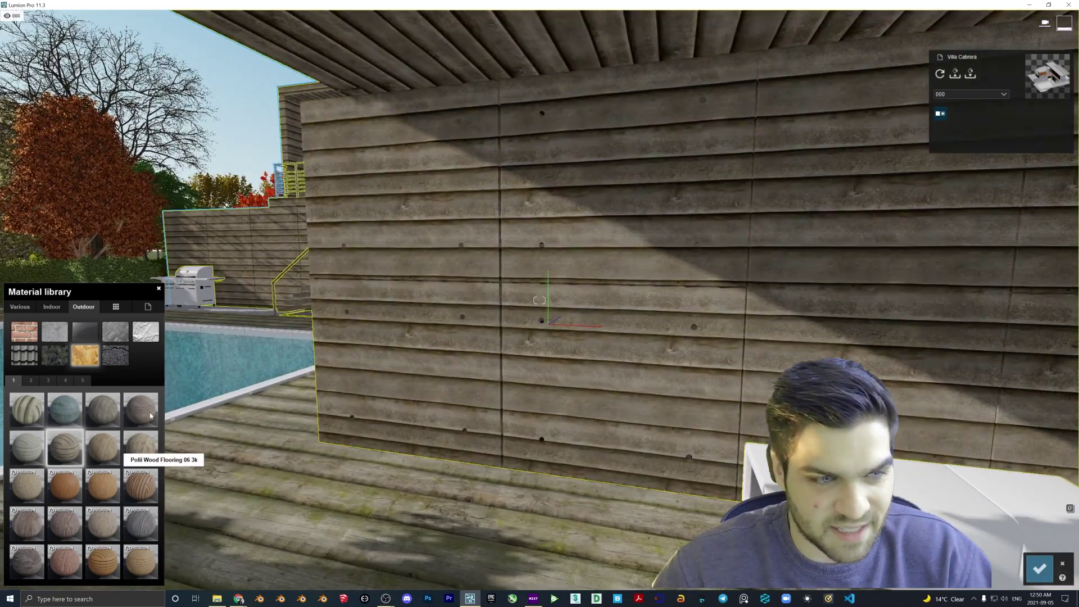
{"action": "key", "text": "w"}
{"action": "key", "text": "d"}
{"action": "key", "text": "s"}
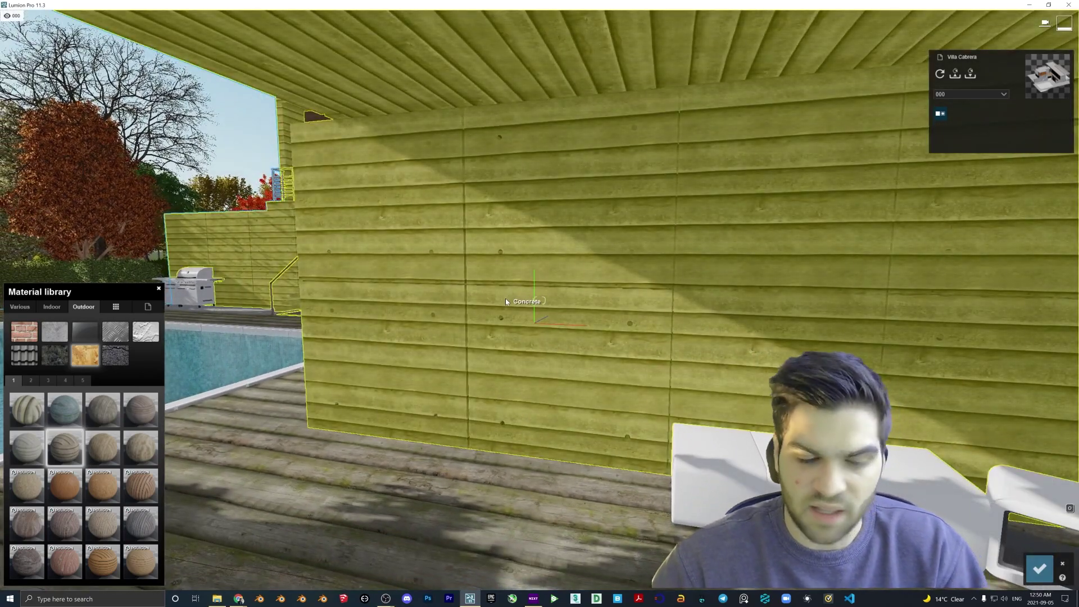
{"action": "key", "text": "w"}
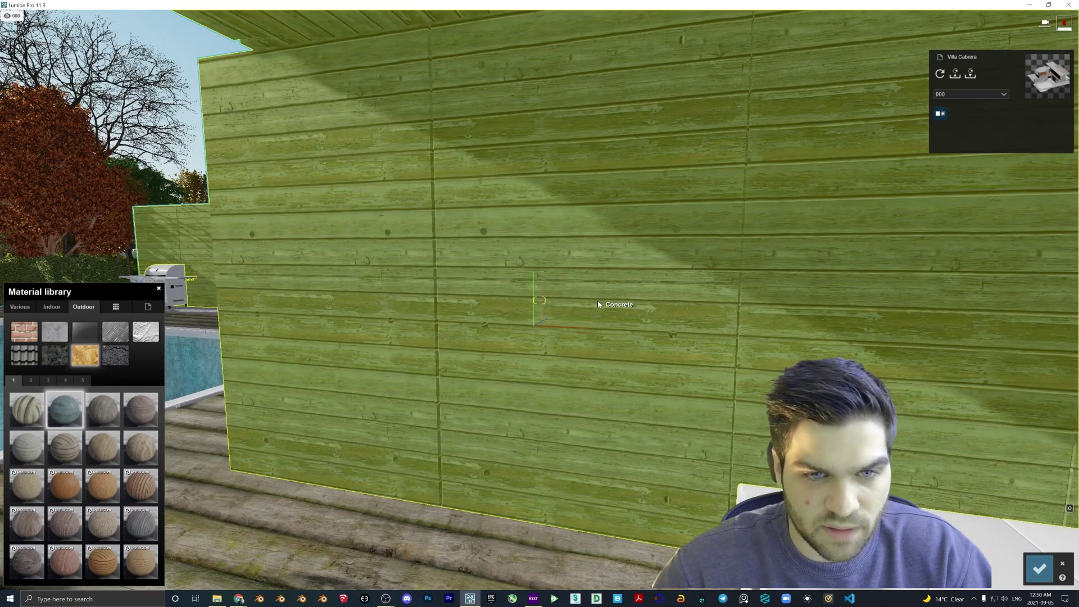
{"action": "key", "text": "d"}
{"action": "key", "text": "w"}
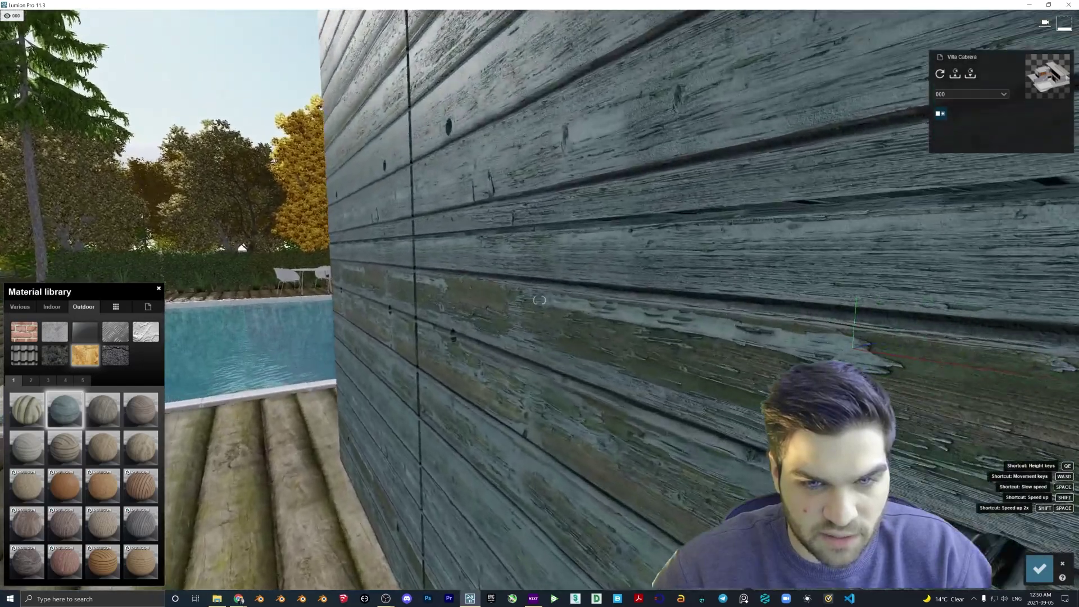
- Apply LLPH Brown Planks 05 4K to the Concrete walls and set its colorization to 1.0 with white
{"action": "left_click_drag", "start_coordinate": [561, 299], "coordinate": [478, 303]}
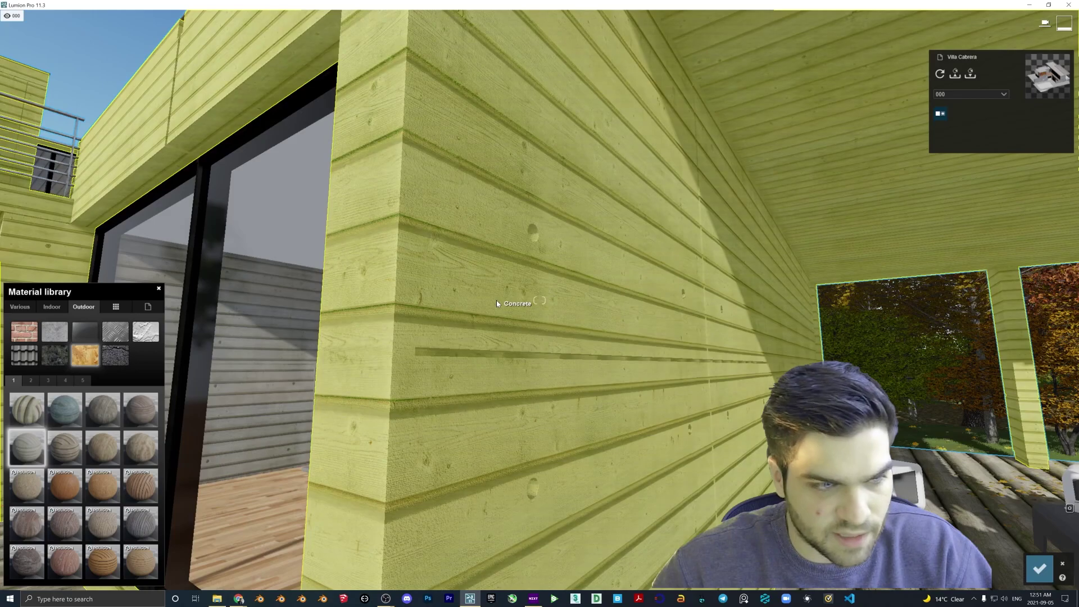
{"action": "left_click", "coordinate": [494, 301]}
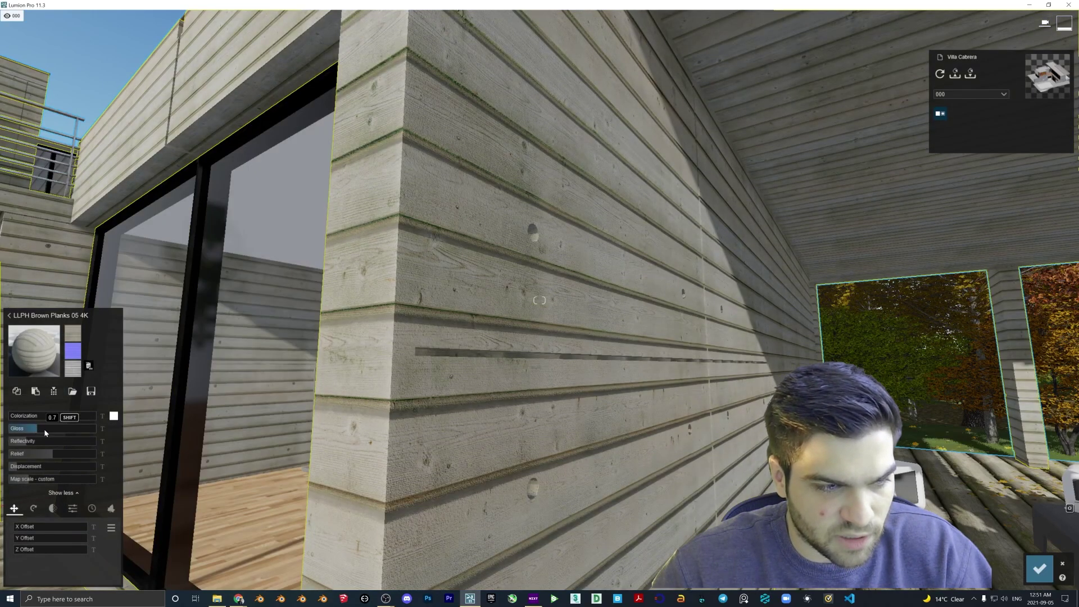
{"action": "left_click_drag", "start_coordinate": [31, 416], "coordinate": [117, 421]}
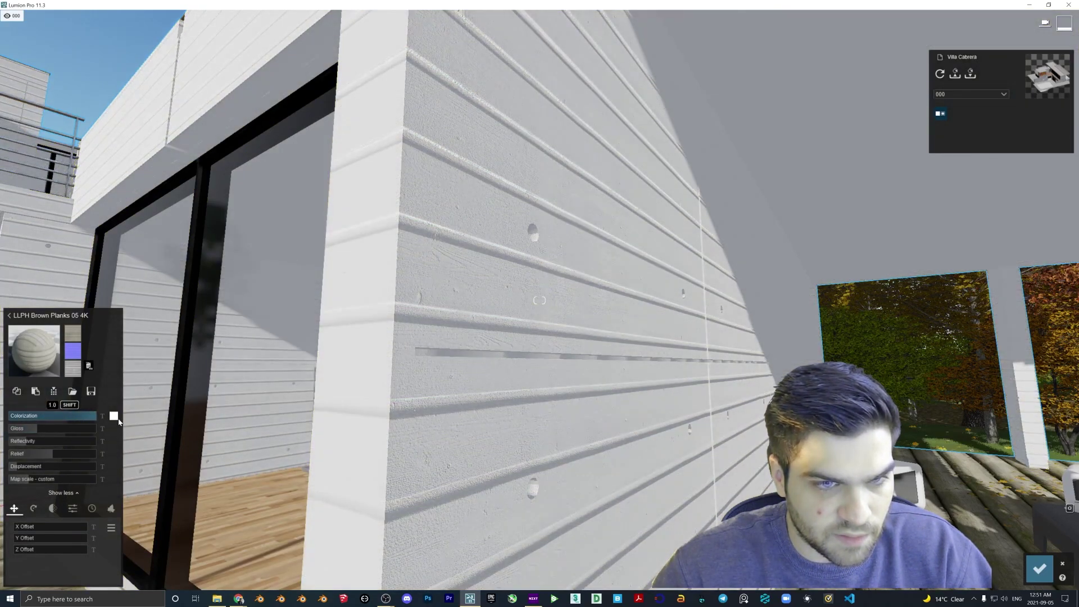
- Reduce the map scale of LLPH Brown Planks 05 4K so the boards on the Concrete walls become narrower
{"action": "key", "text": "s"}
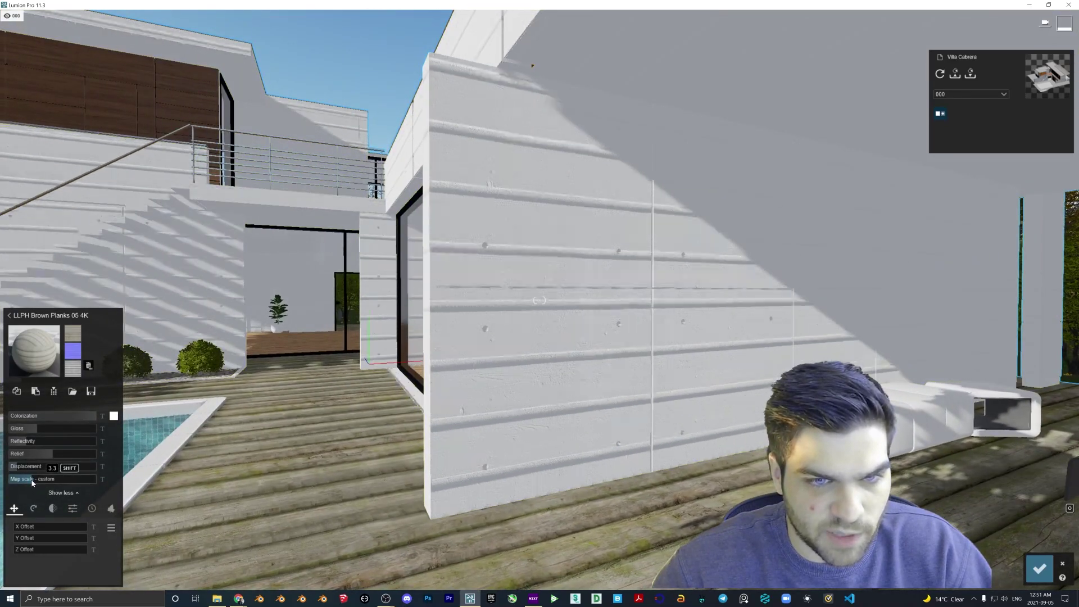
{"action": "left_click_drag", "start_coordinate": [28, 482], "coordinate": [27, 482]}
{"action": "key", "text": "d"}
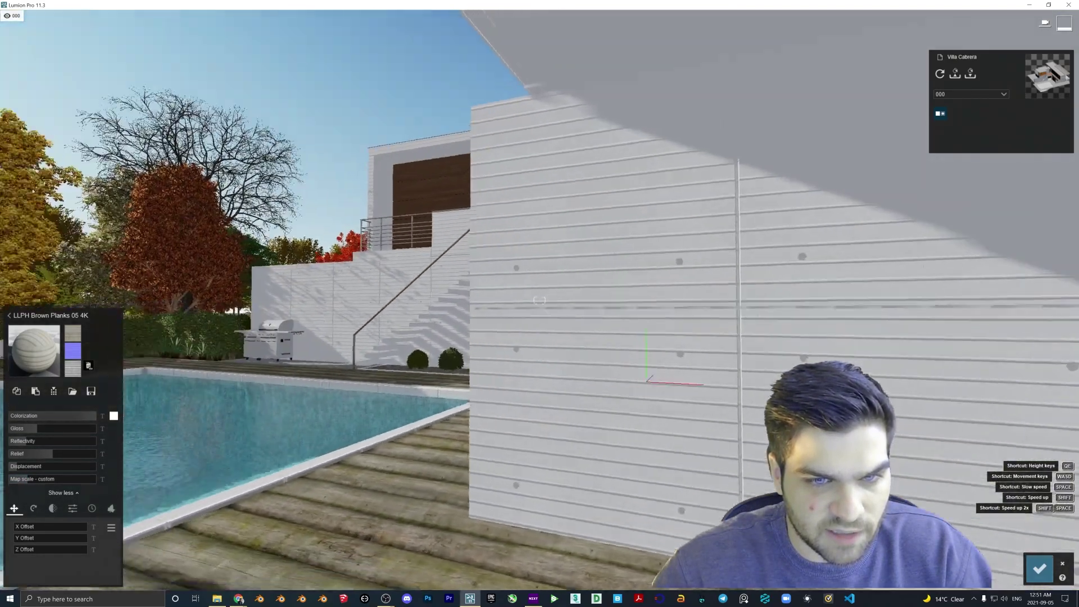
- Raise the displacement of the Concrete walls' plank material and remove its white colorization
{"action": "key", "text": "w"}
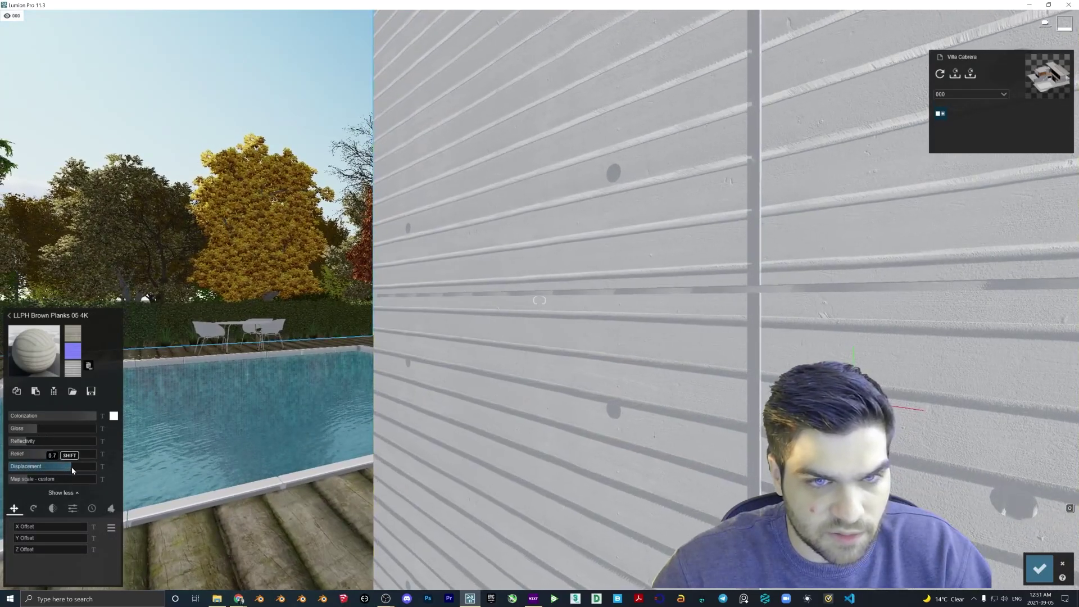
{"action": "left_click_drag", "start_coordinate": [45, 467], "coordinate": [59, 467]}
{"action": "key", "text": "s"}
{"action": "key", "text": "a"}
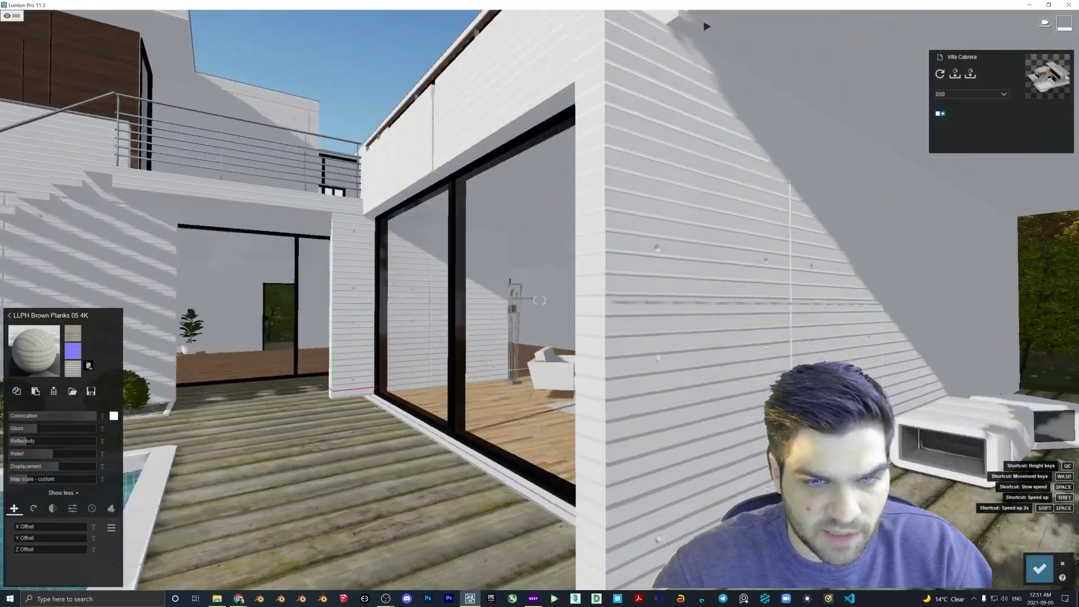
{"action": "key", "text": "d"}
{"action": "key", "text": "w"}
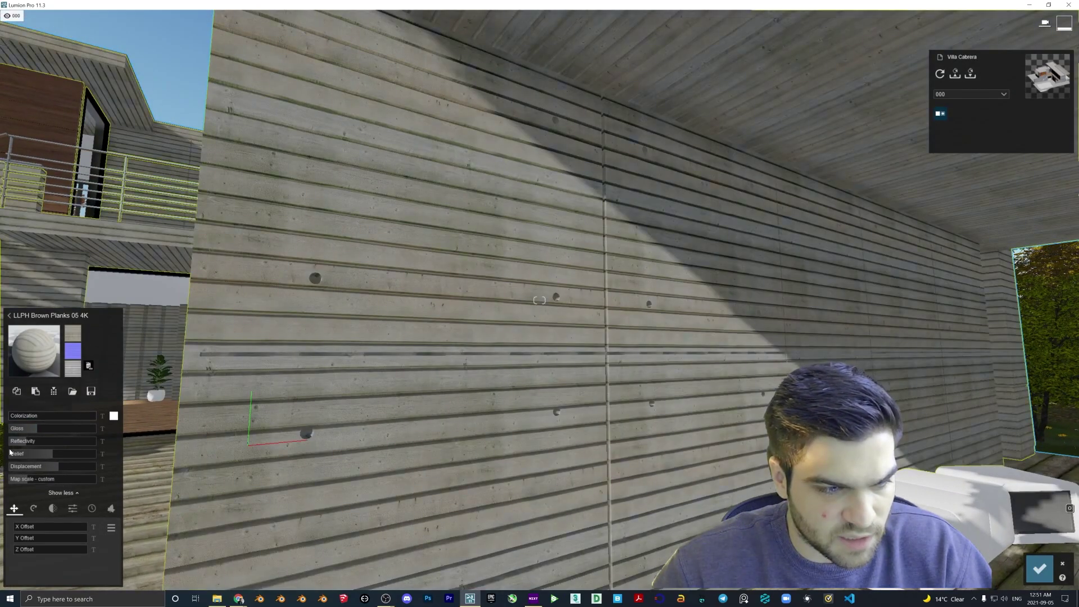
- Lower the displacement of the plank material on the Concrete walls and fine-tune its map scale
{"action": "left_click_drag", "start_coordinate": [47, 471], "coordinate": [34, 474]}
{"action": "key", "text": "d"}
{"action": "key", "text": "w"}
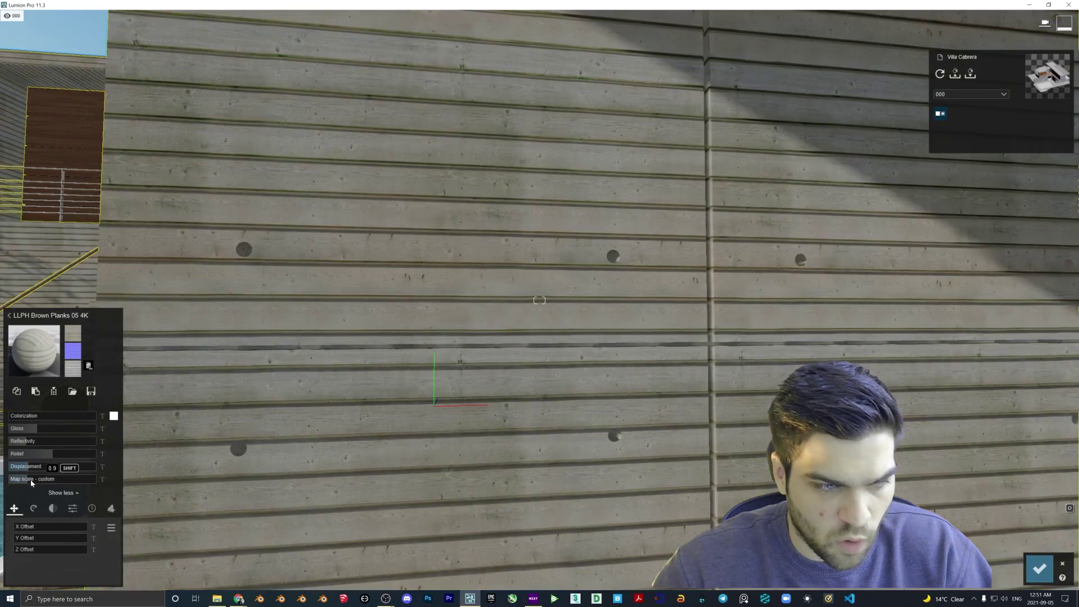
{"action": "left_click_drag", "start_coordinate": [30, 480], "coordinate": [28, 482]}
{"action": "key", "text": "s"}
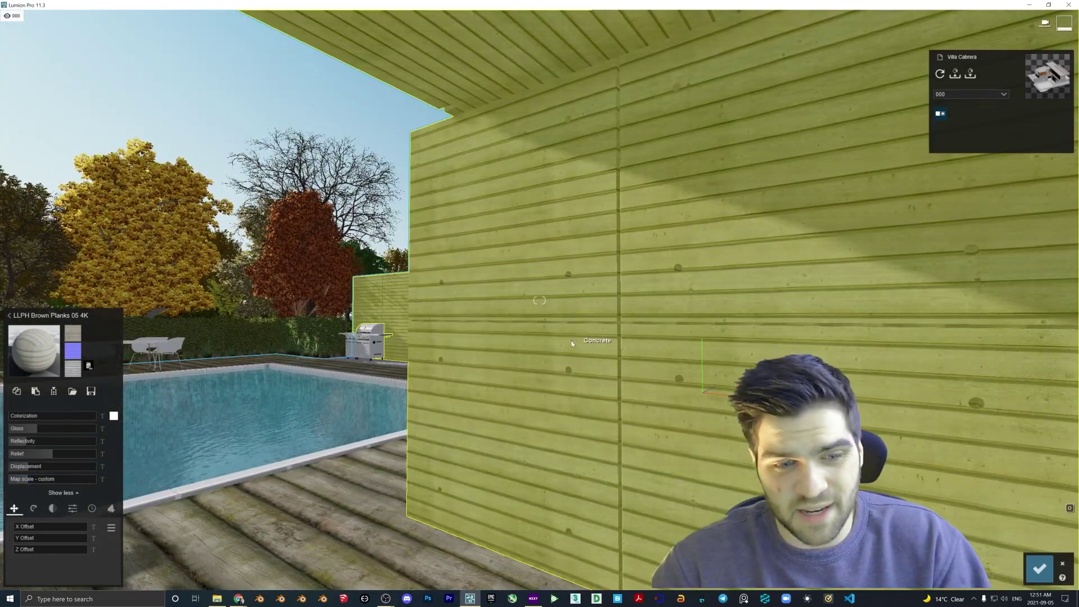
- Add a small amount of weathering to the plank material on the Concrete walls and check it up close
{"action": "right_click", "coordinate": [573, 343]}
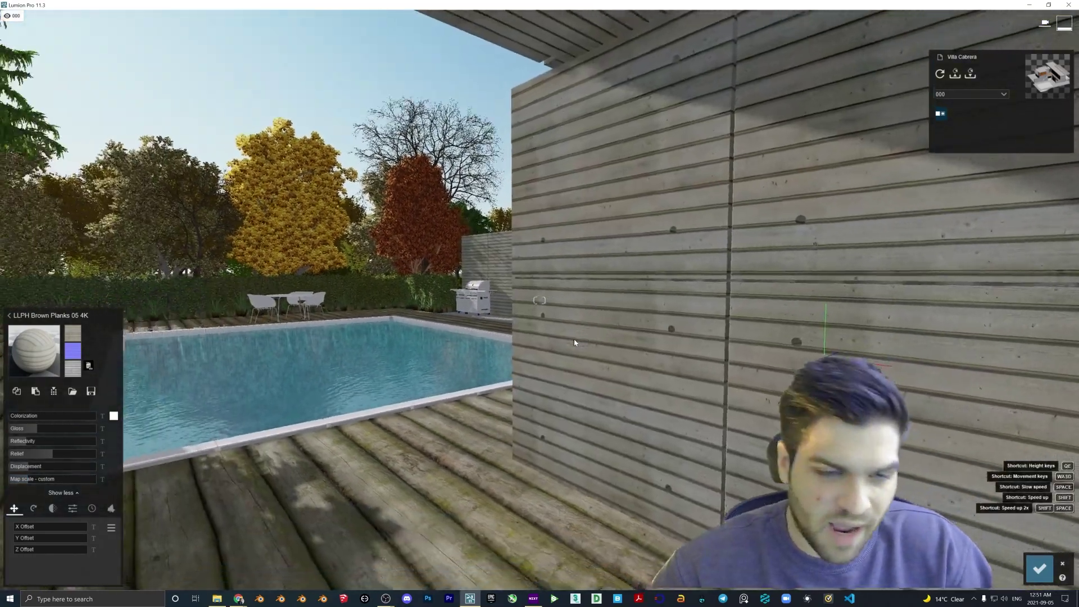
{"action": "key", "text": "d"}
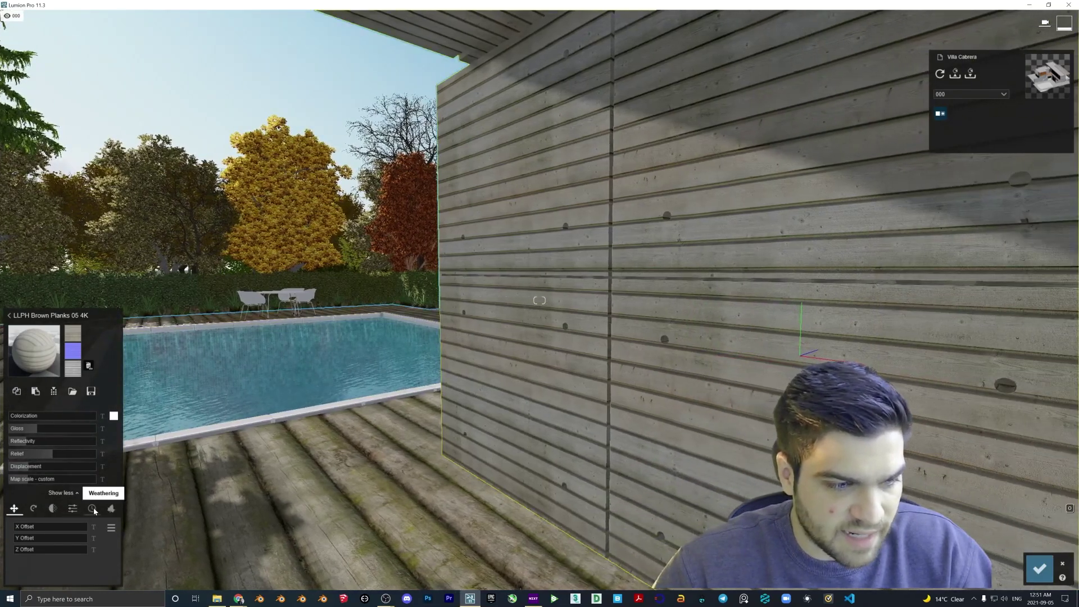
{"action": "left_click", "coordinate": [92, 508]}
{"action": "key", "text": "w"}
{"action": "key", "text": "w"}
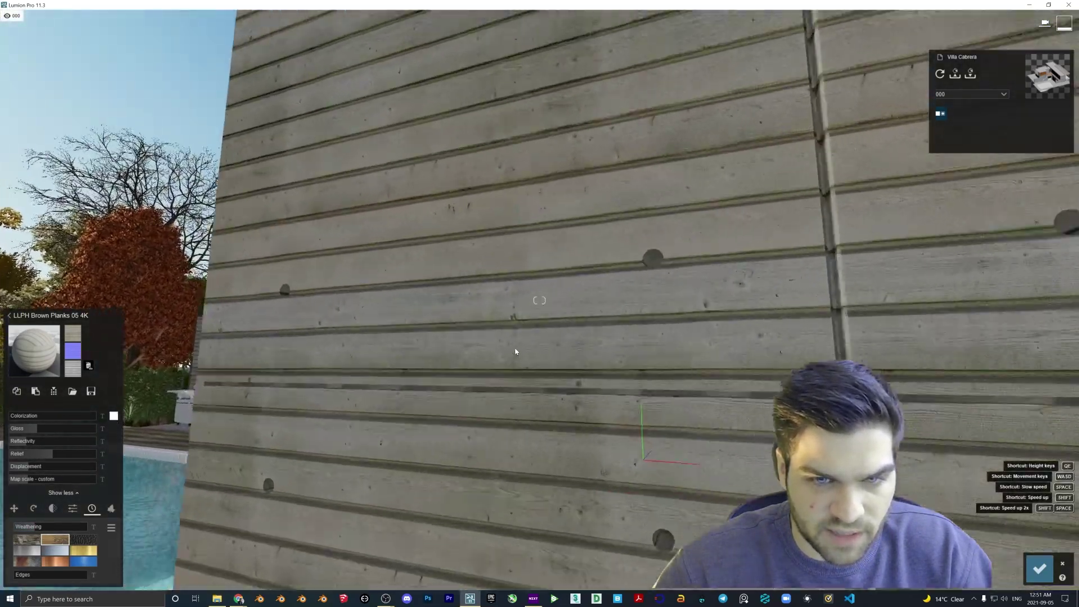
{"action": "key", "text": "s"}
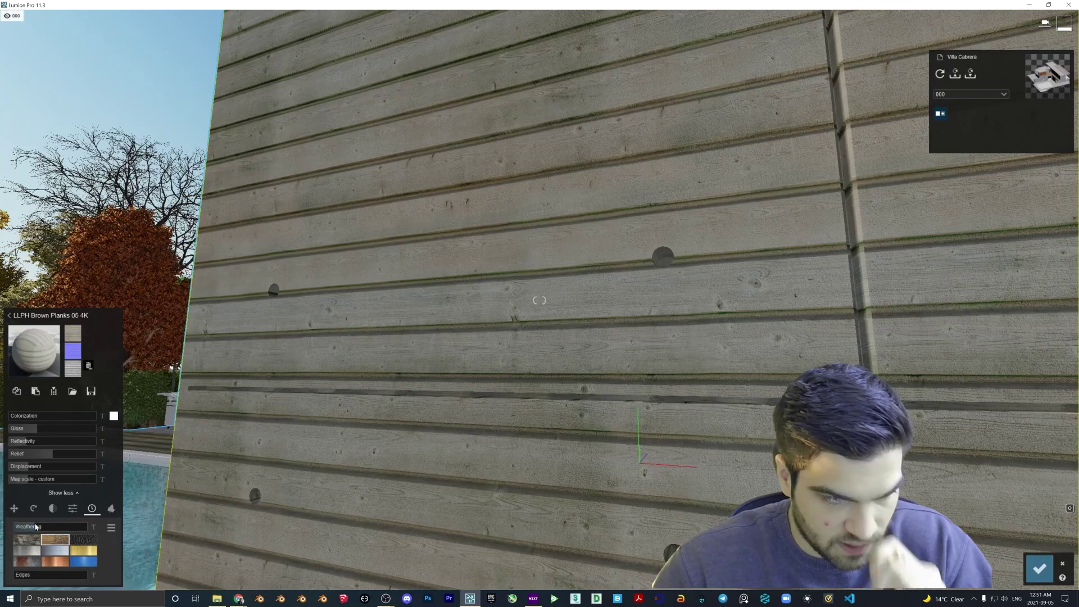
{"action": "left_click_drag", "start_coordinate": [22, 531], "coordinate": [24, 530]}
{"action": "key", "text": "s"}
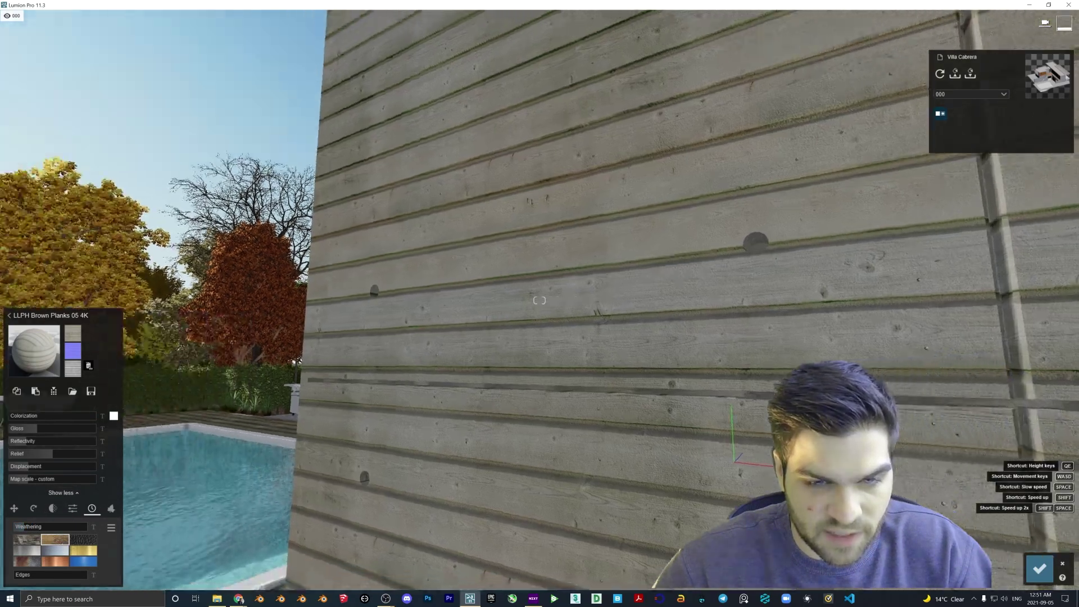
- Examine the weathered plank walls from around the terrace, the glass doors and the pool
{"action": "key", "text": "a"}
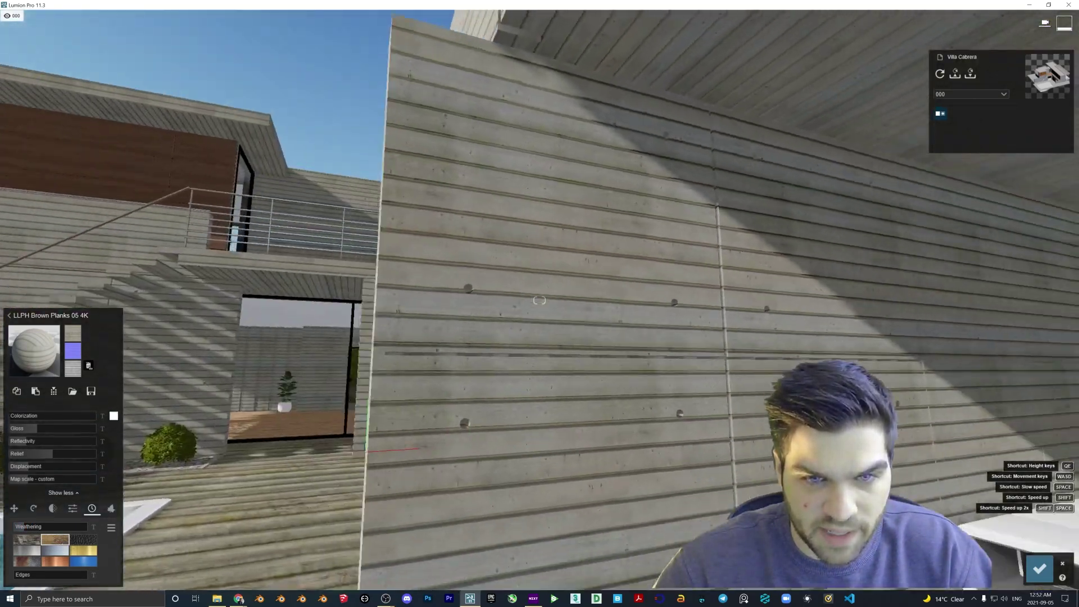
{"action": "key", "text": "s"}
{"action": "key", "text": "d"}
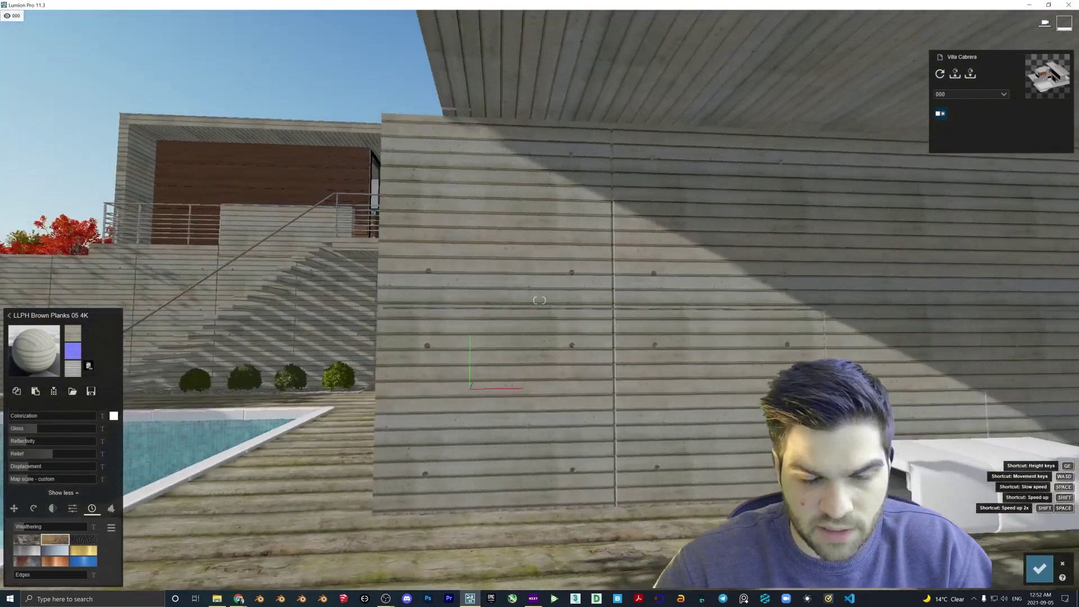
{"action": "key", "text": "a"}
{"action": "key", "text": "a"}
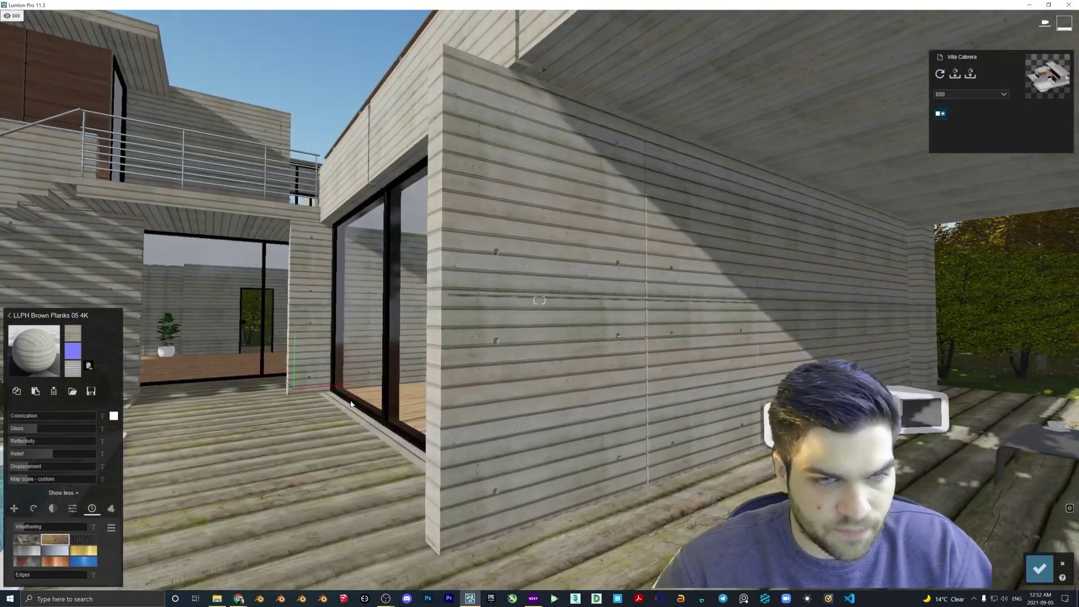
{"action": "key", "text": "d"}
{"action": "key", "text": "a"}
{"action": "key", "text": "s"}
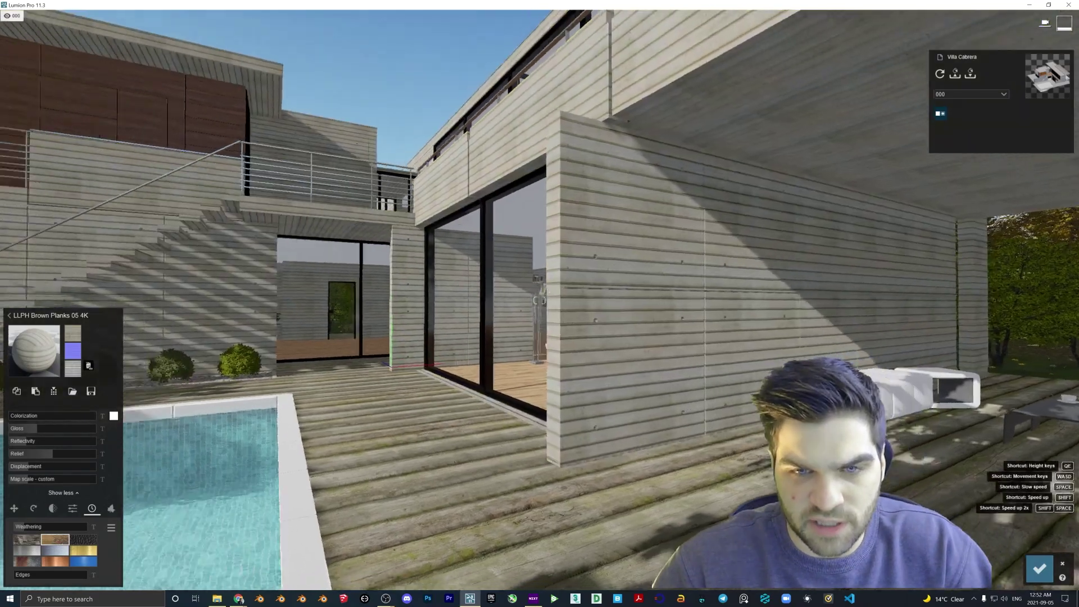
{"action": "key", "text": "d"}
{"action": "key", "text": "w"}
{"action": "key", "text": "a"}
{"action": "key", "text": "a"}
{"action": "key", "text": "s"}
{"action": "key", "text": "d"}
{"action": "key", "text": "d"}
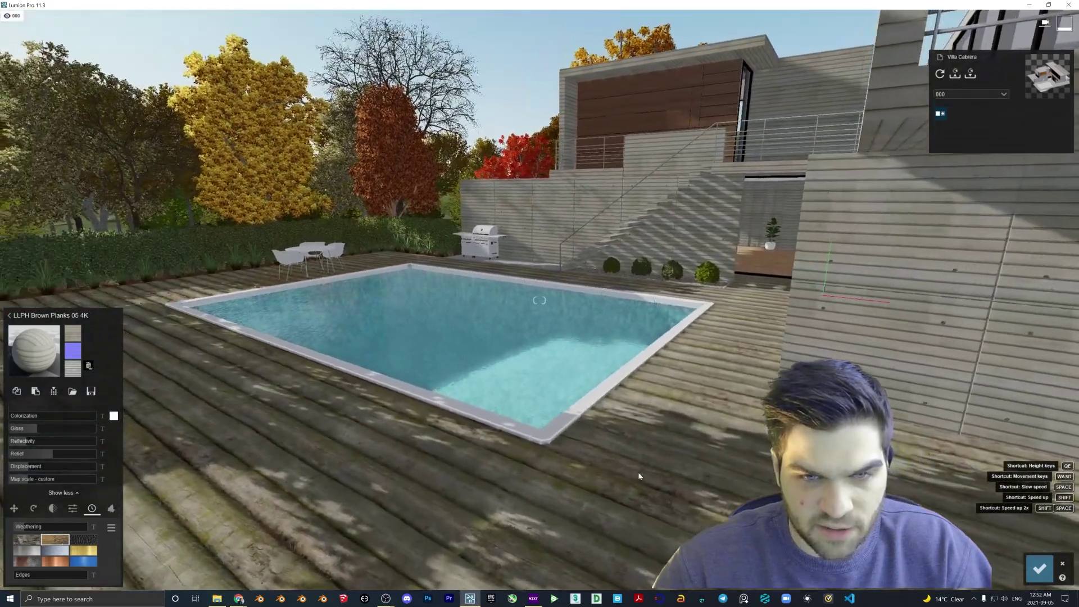
- Try LLPH Brick Moss 001 4K on the villa's Concrete walls and examine it up close
{"action": "key", "text": "d"}
{"action": "key", "text": "w"}
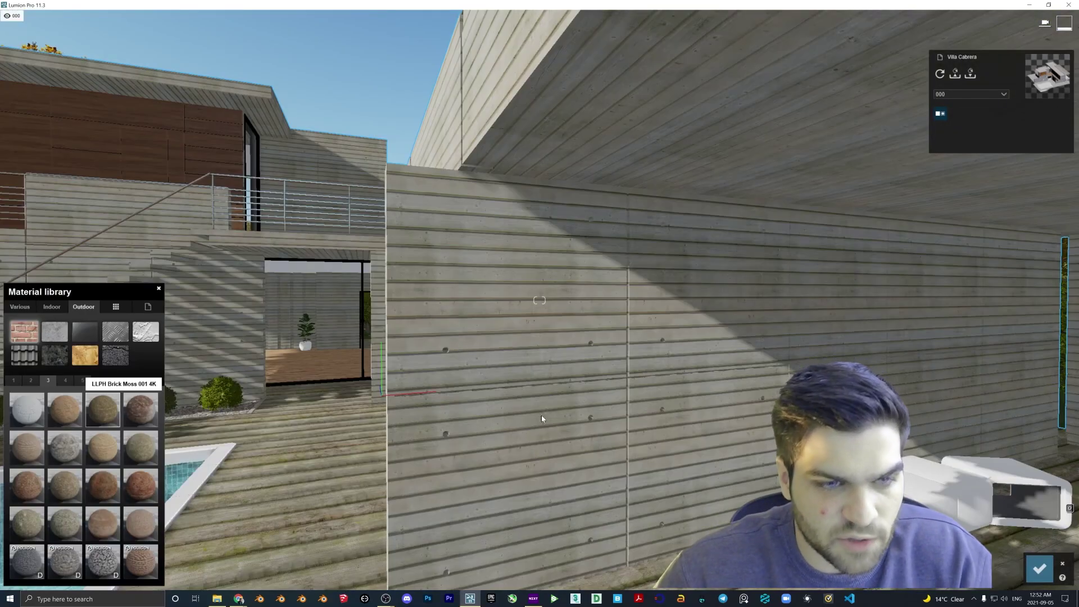
{"action": "left_click", "coordinate": [493, 409]}
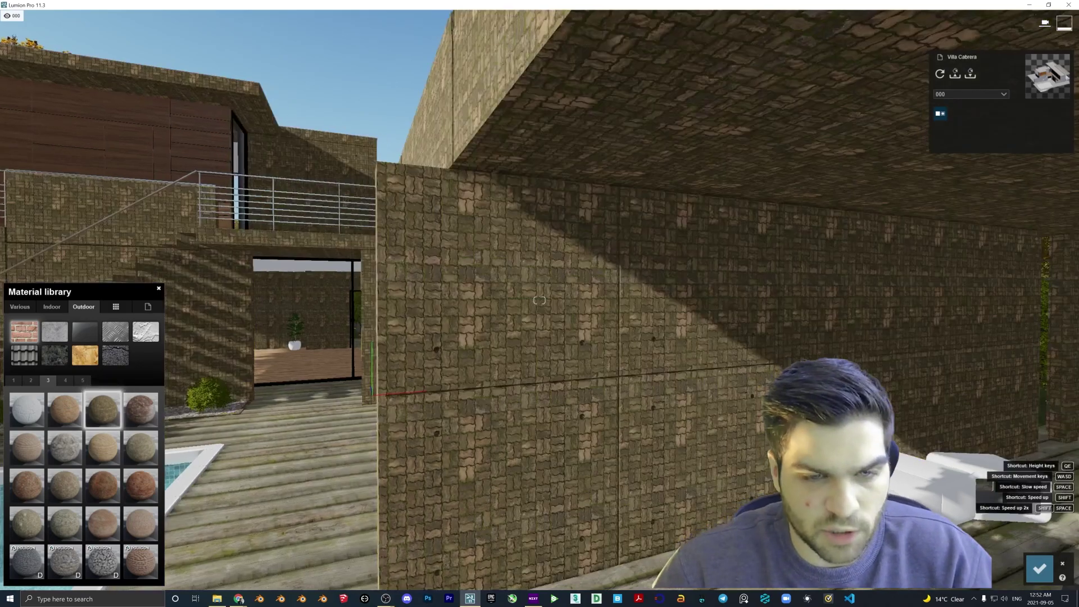
{"action": "key", "text": "w"}
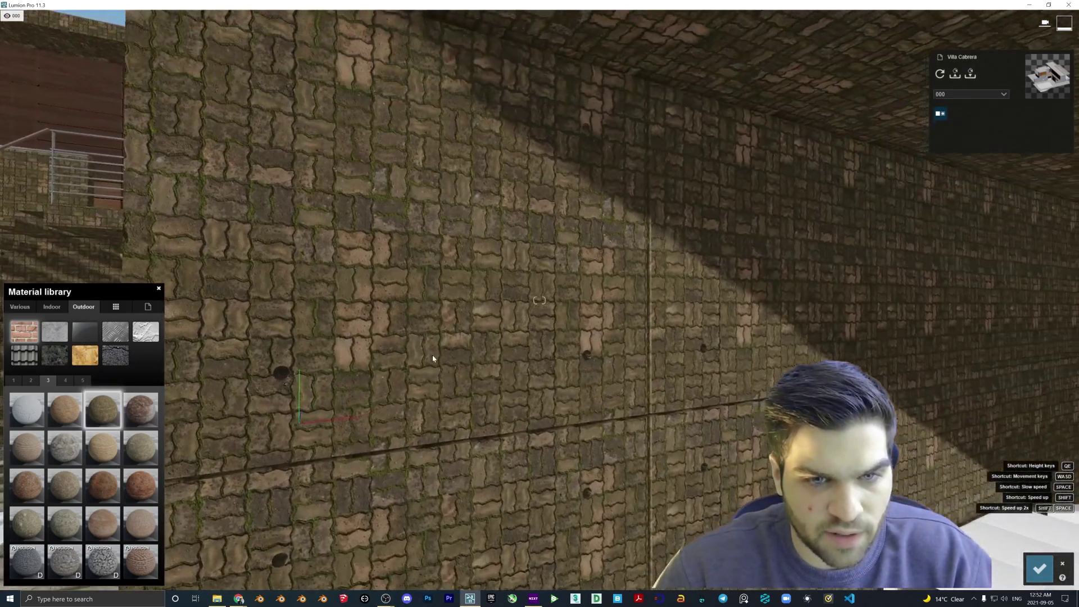
{"action": "key", "text": "d"}
{"action": "key", "text": "a"}
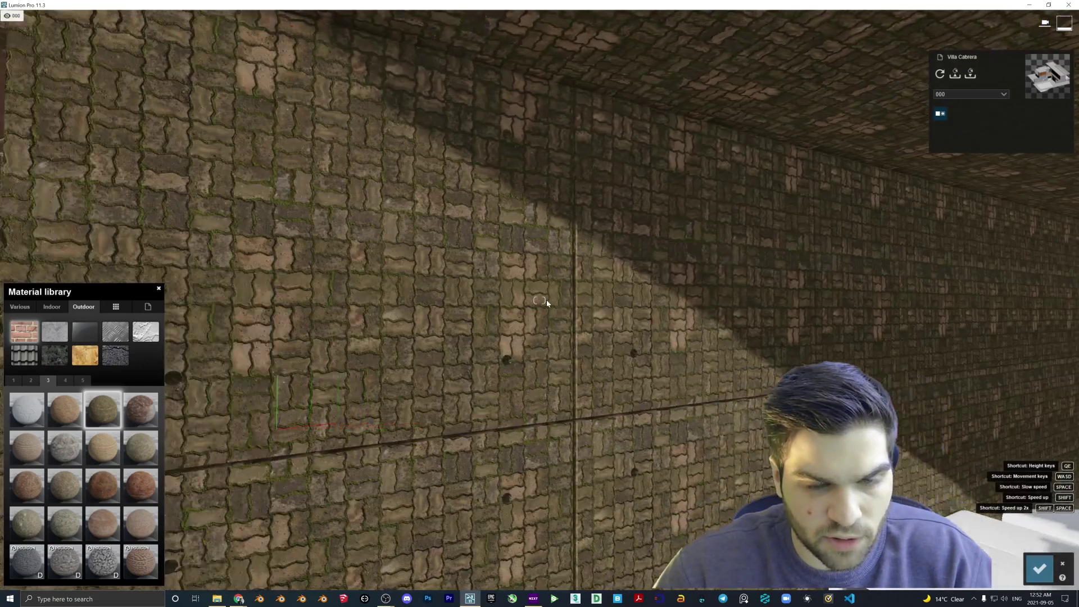
{"action": "scroll", "coordinate": [502, 329], "scroll_direction": "up", "scroll_amount": 4}
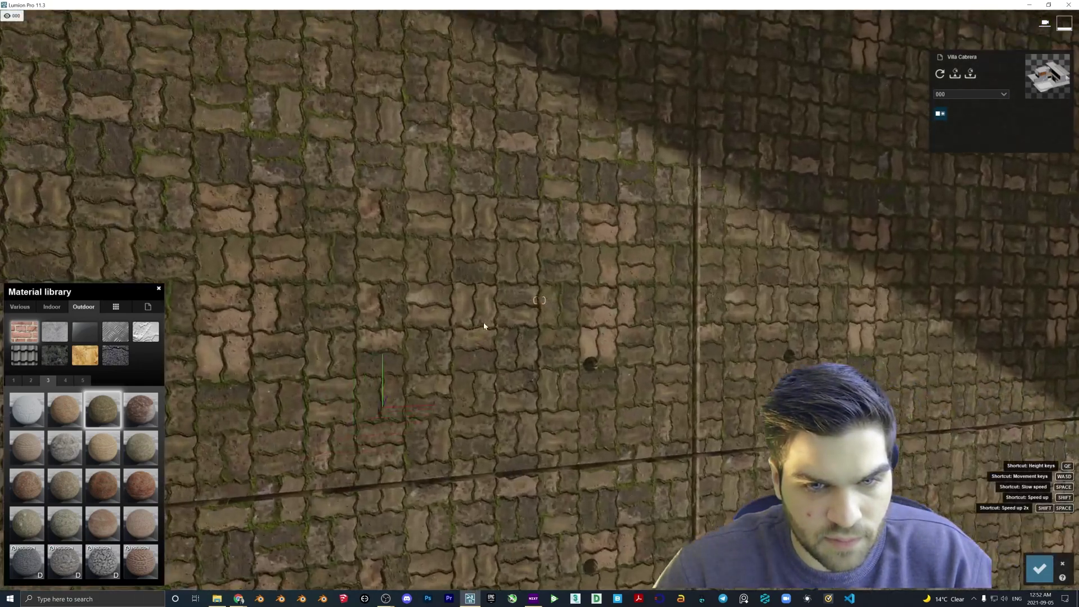
{"action": "scroll", "coordinate": [500, 309], "scroll_direction": "down", "scroll_amount": 5}
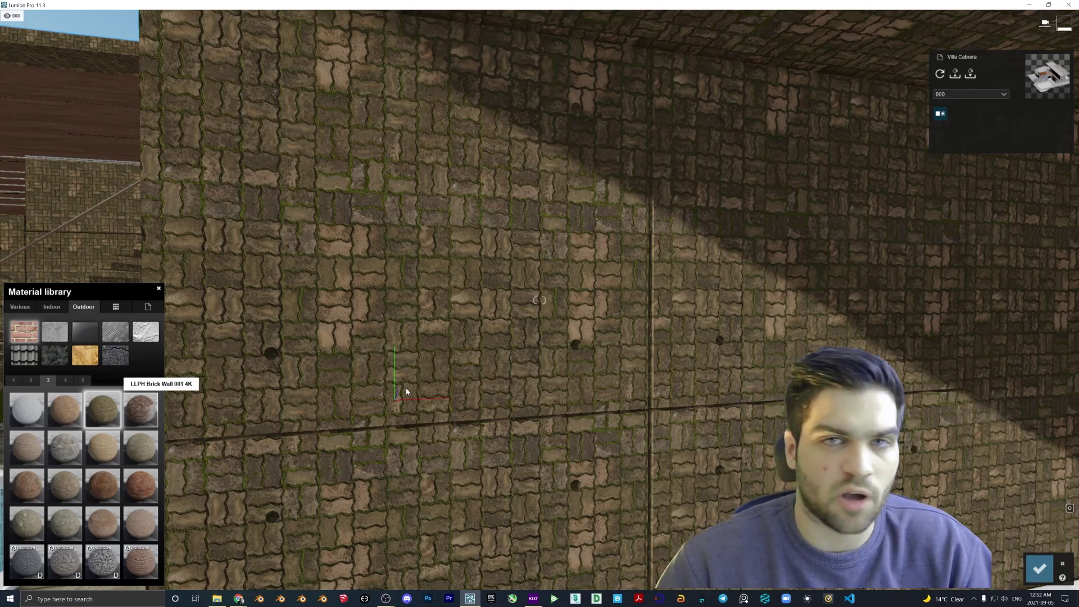
- Apply LLPH Brick Wall 001 4K to the villa's Concrete walls and examine it from near and far
{"action": "left_click", "coordinate": [435, 394]}
{"action": "key", "text": "s"}
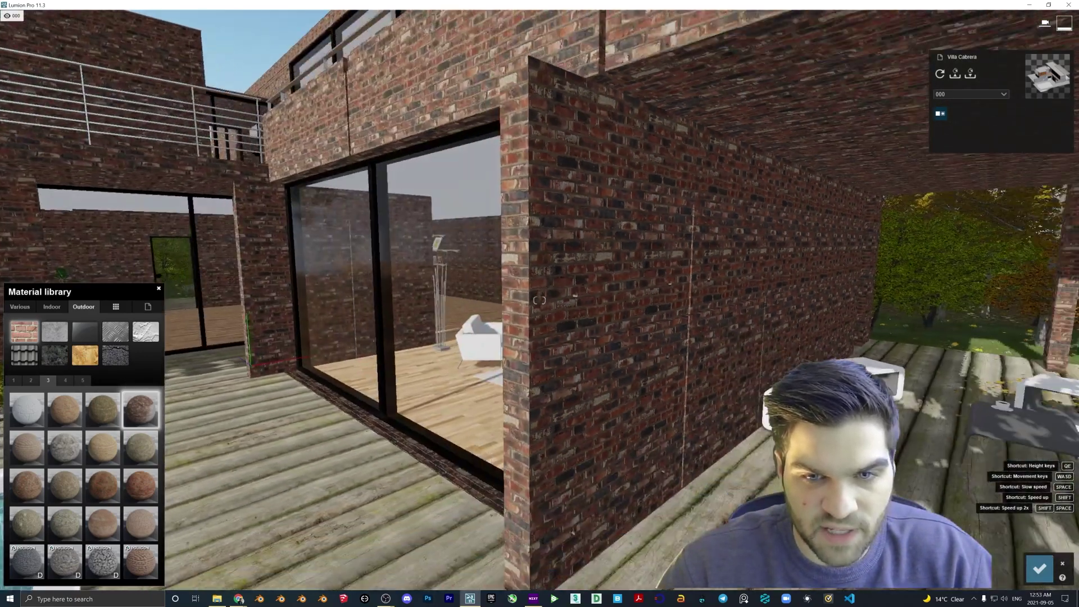
{"action": "key", "text": "s"}
{"action": "key", "text": "d"}
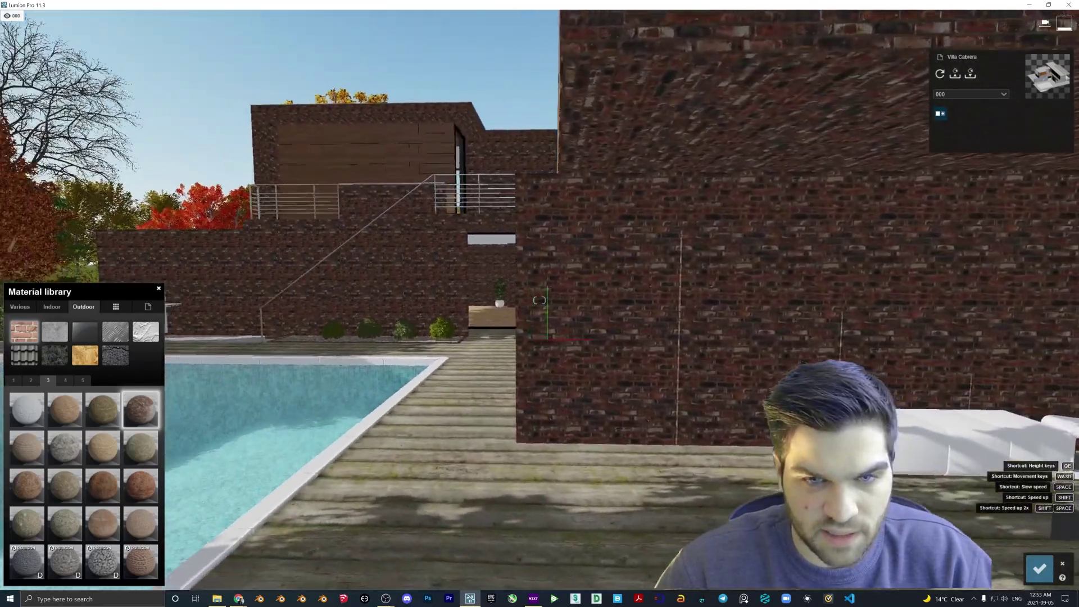
{"action": "key", "text": "w"}
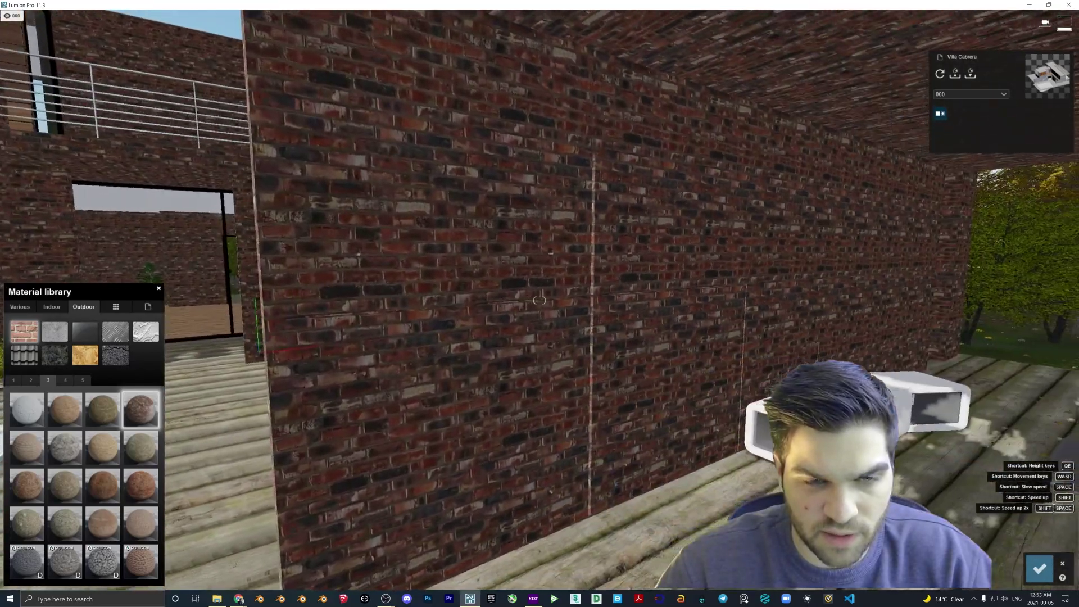
{"action": "key", "text": "s"}
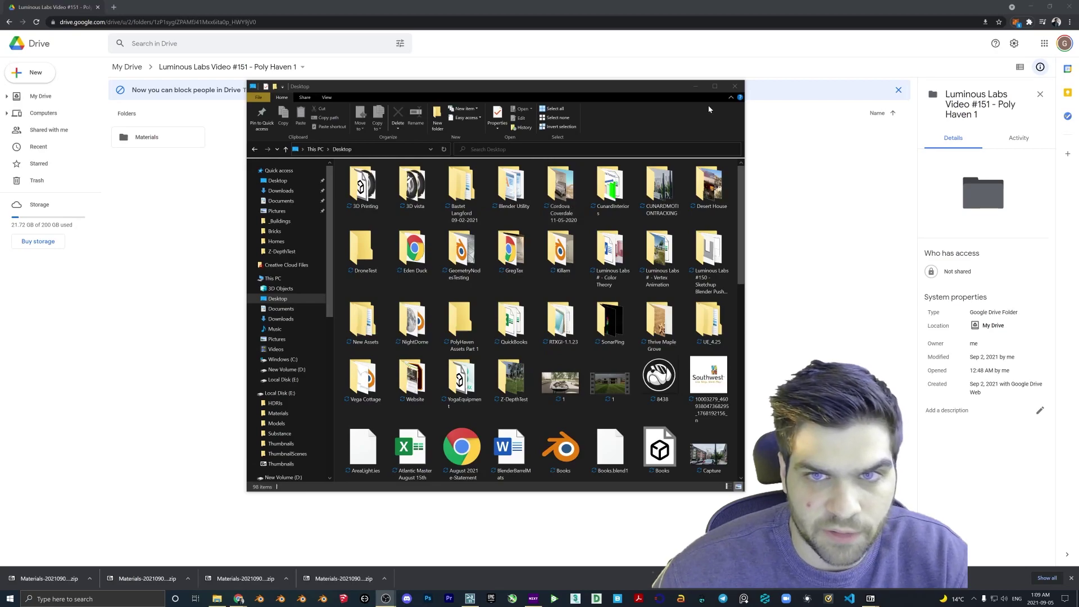
- Open the Materials-20210905T035540Z-001 archive from the Downloads folder and place its window beside the file list
{"action": "left_click", "coordinate": [696, 86]}
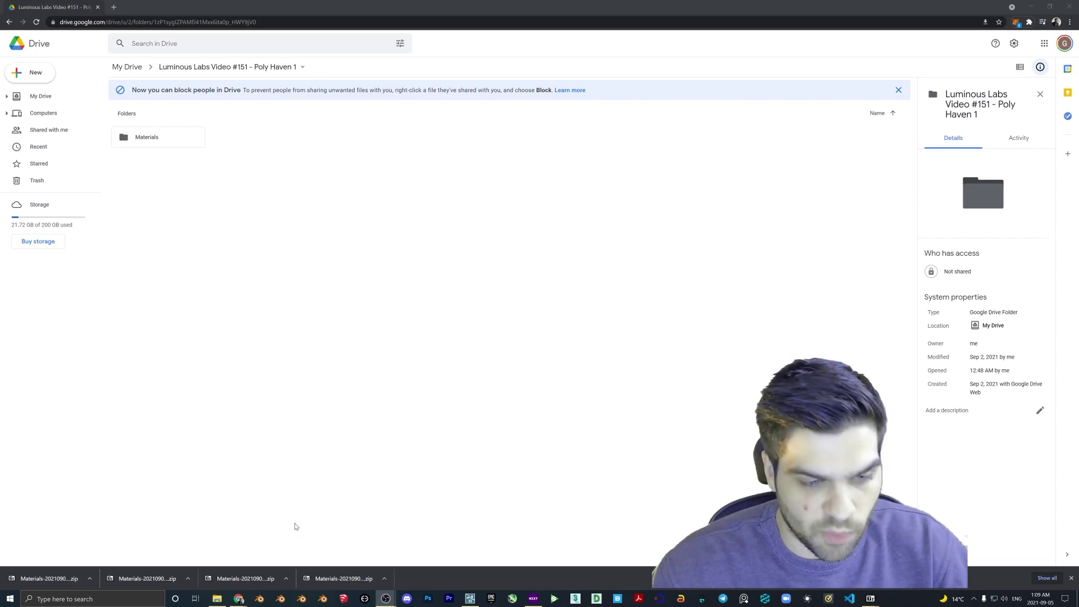
{"action": "left_click", "coordinate": [217, 598]}
{"action": "left_click", "coordinate": [291, 193]}
{"action": "double_click", "coordinate": [390, 189]}
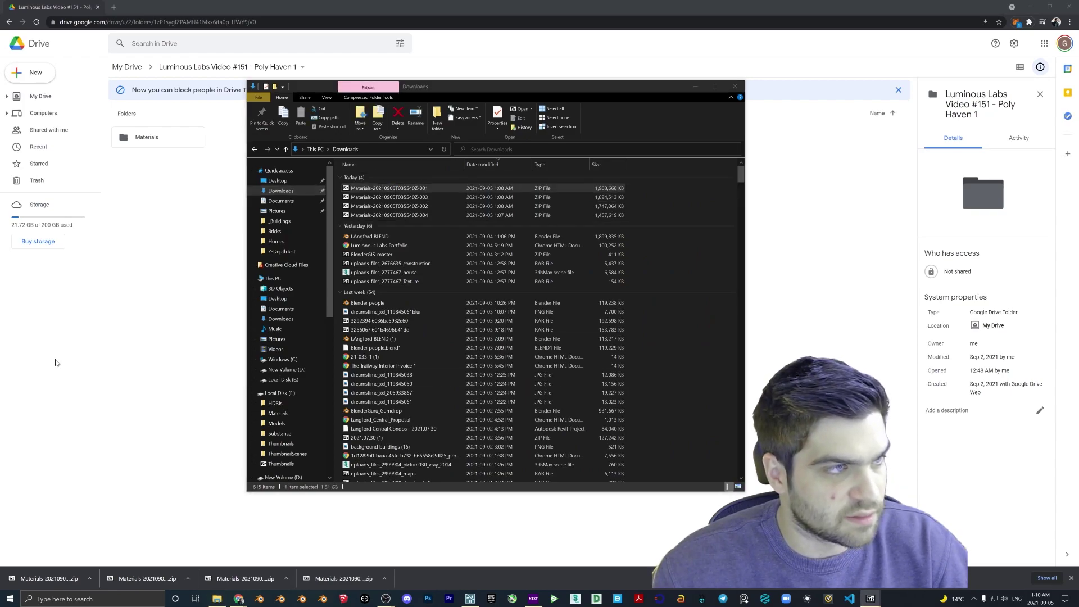
{"action": "left_click_drag", "start_coordinate": [392, 246], "coordinate": [412, 94]}
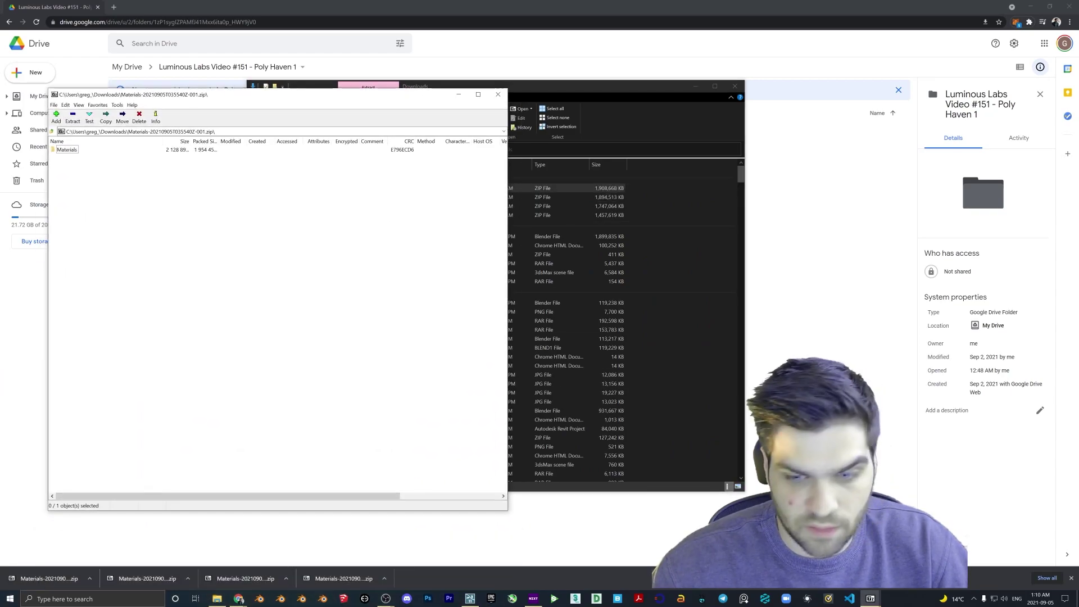
{"action": "left_click", "coordinate": [877, 598]}
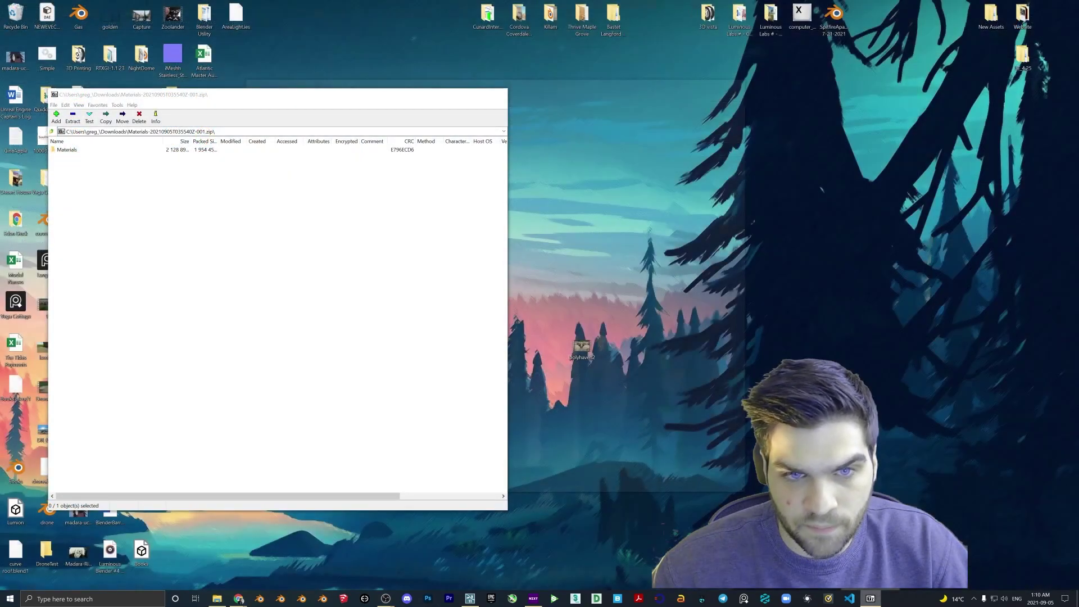
{"action": "left_click", "coordinate": [915, 509]}
{"action": "double_click", "coordinate": [395, 192]}
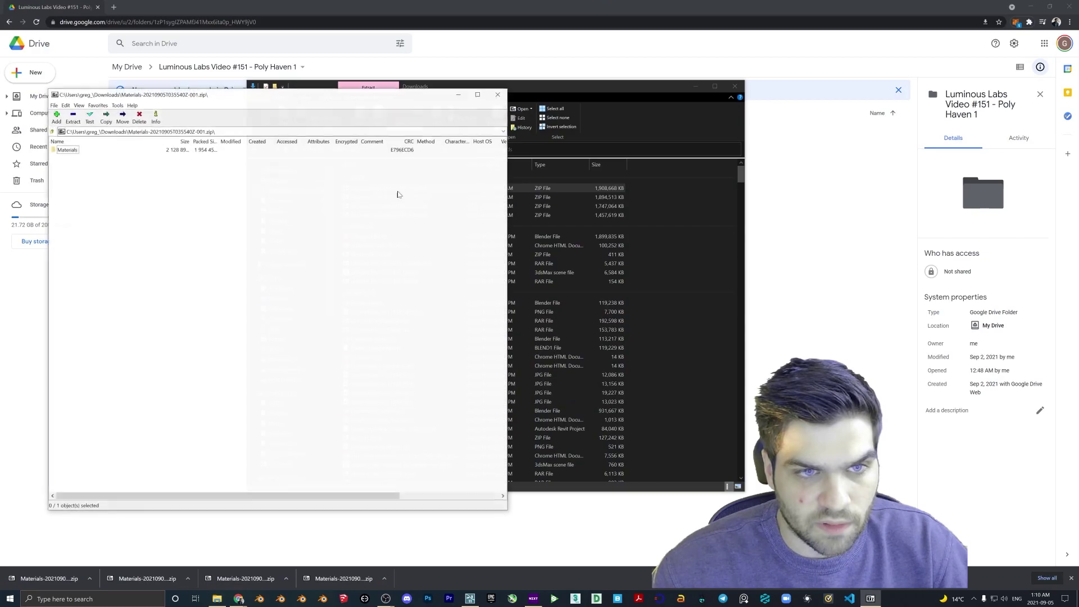
{"action": "left_click_drag", "start_coordinate": [393, 100], "coordinate": [848, 74]}
- Open the -003, -002 and -004 Materials archives, place their windows beside the file list, and show the Desktop folder
{"action": "double_click", "coordinate": [394, 197]}
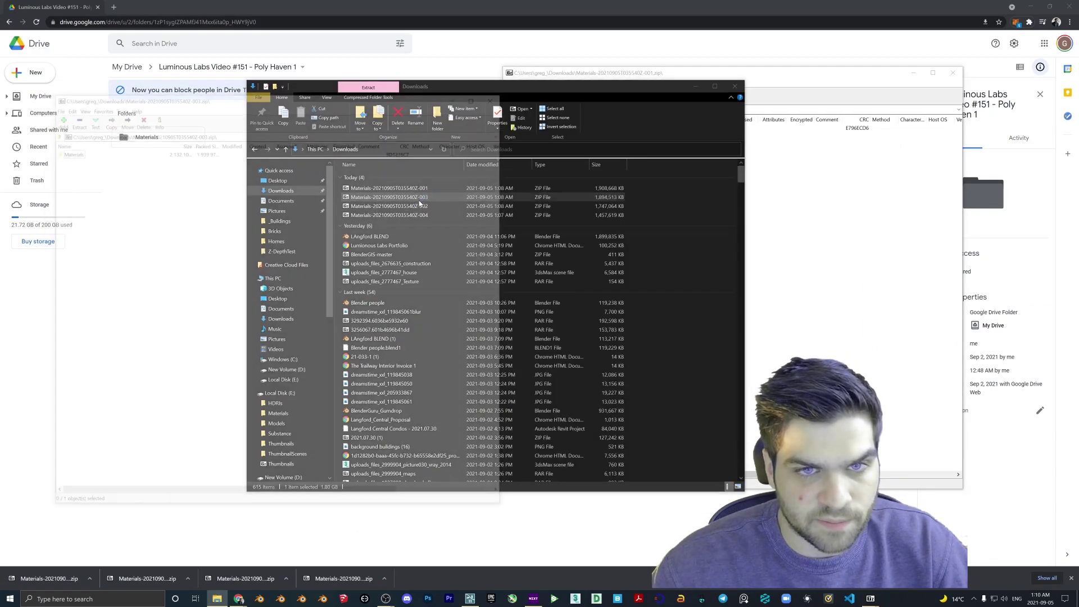
{"action": "left_click_drag", "start_coordinate": [404, 99], "coordinate": [859, 80]}
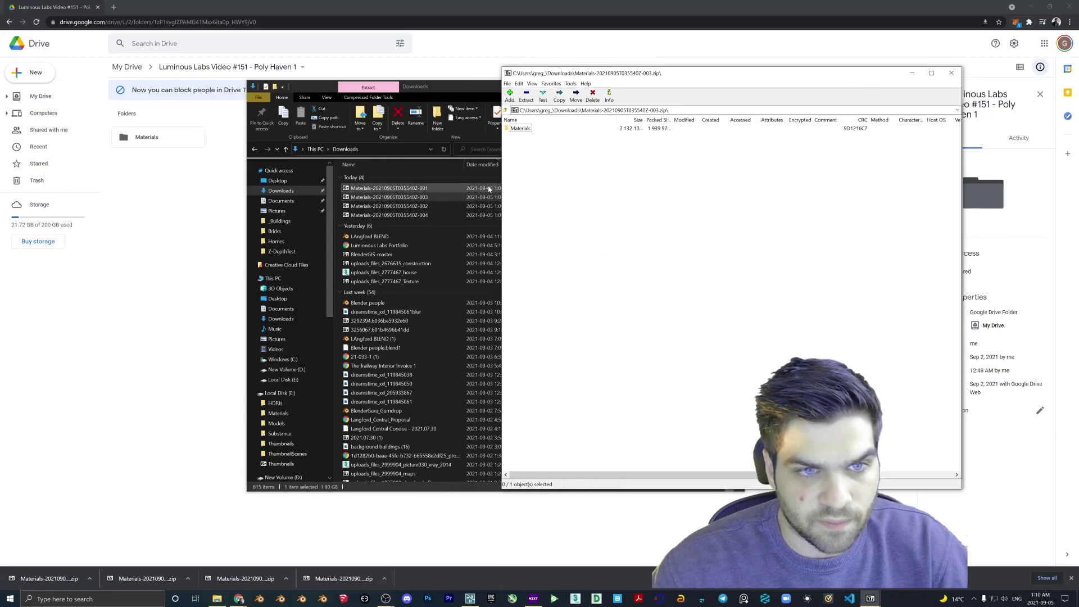
{"action": "double_click", "coordinate": [389, 206]}
{"action": "left_click_drag", "start_coordinate": [396, 94], "coordinate": [837, 99]}
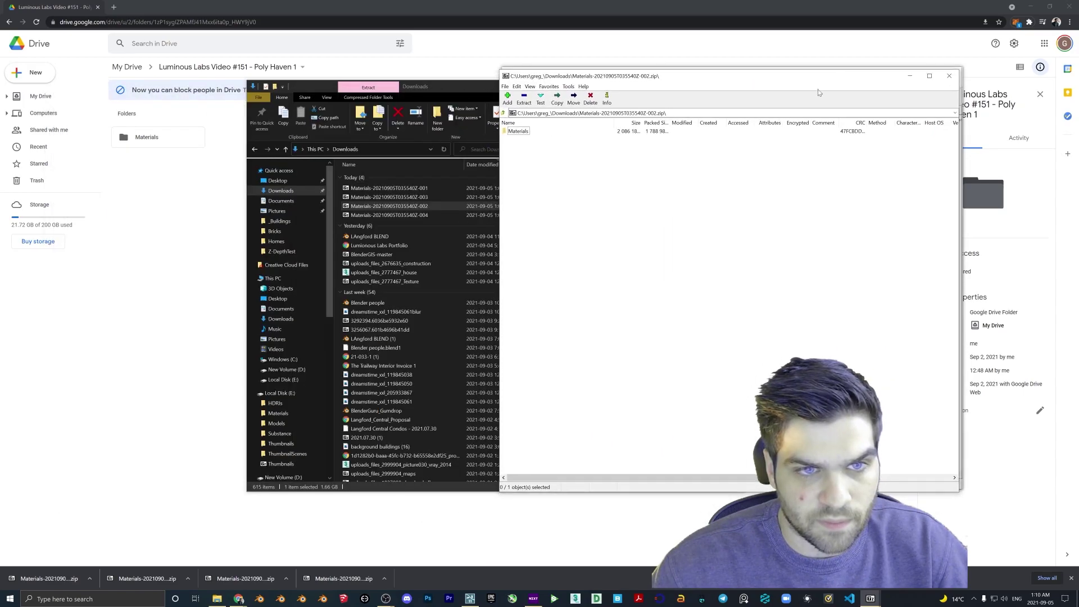
{"action": "double_click", "coordinate": [388, 215]}
{"action": "left_click_drag", "start_coordinate": [380, 95], "coordinate": [834, 75]}
{"action": "left_click", "coordinate": [282, 181]}
{"action": "left_click", "coordinate": [284, 183]}
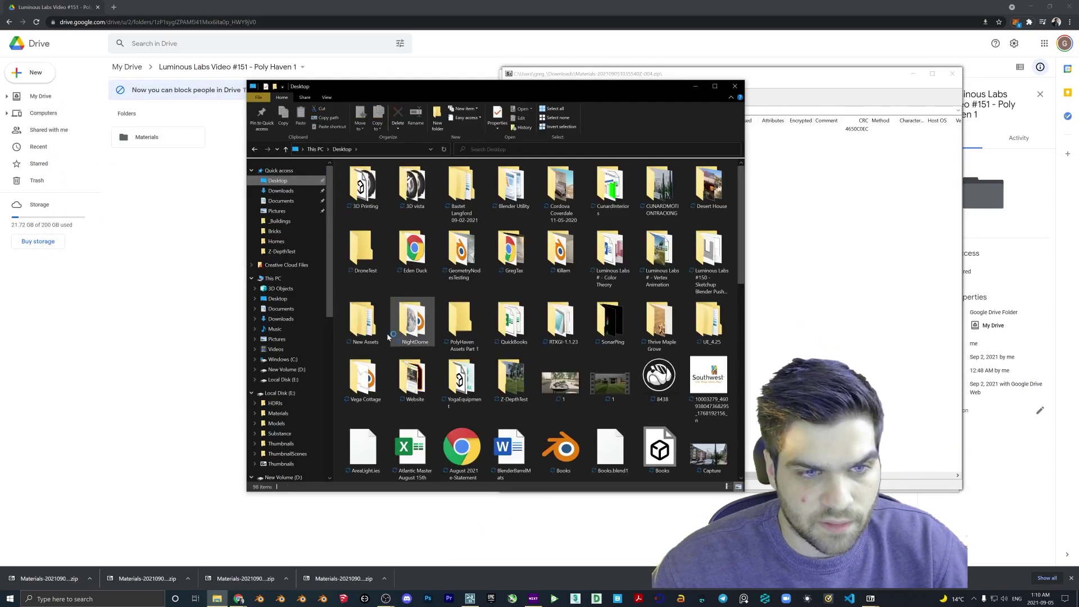
{"action": "right_click", "coordinate": [340, 340]}
{"action": "mouse_move", "coordinate": [401, 436]}
{"action": "left_click", "coordinate": [458, 438]}
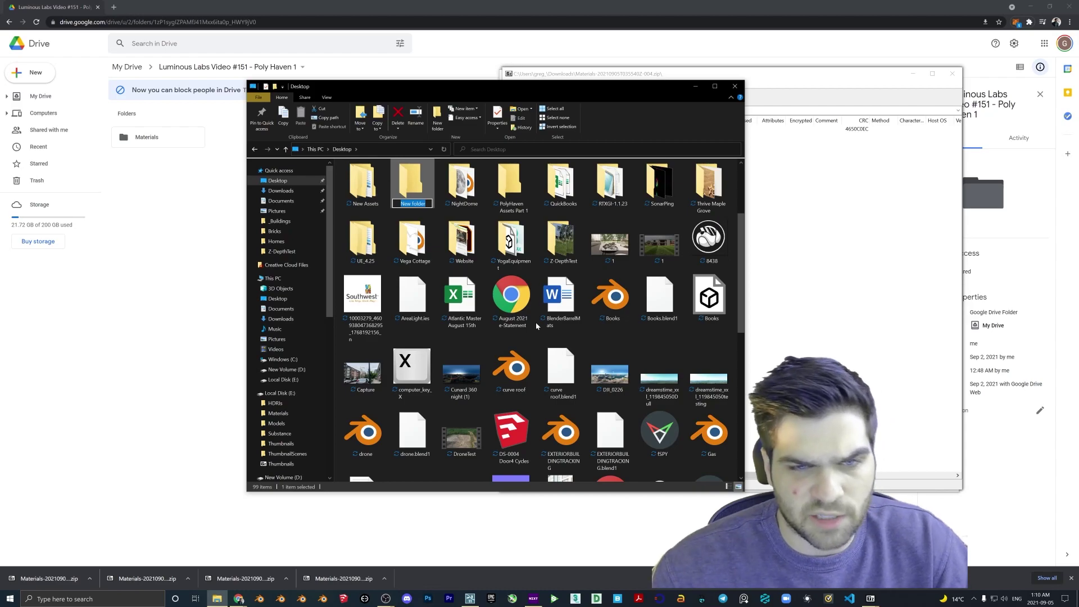
{"action": "left_click", "coordinate": [462, 191]}
{"action": "left_click", "coordinate": [421, 189]}
{"action": "key", "text": "Delete"}
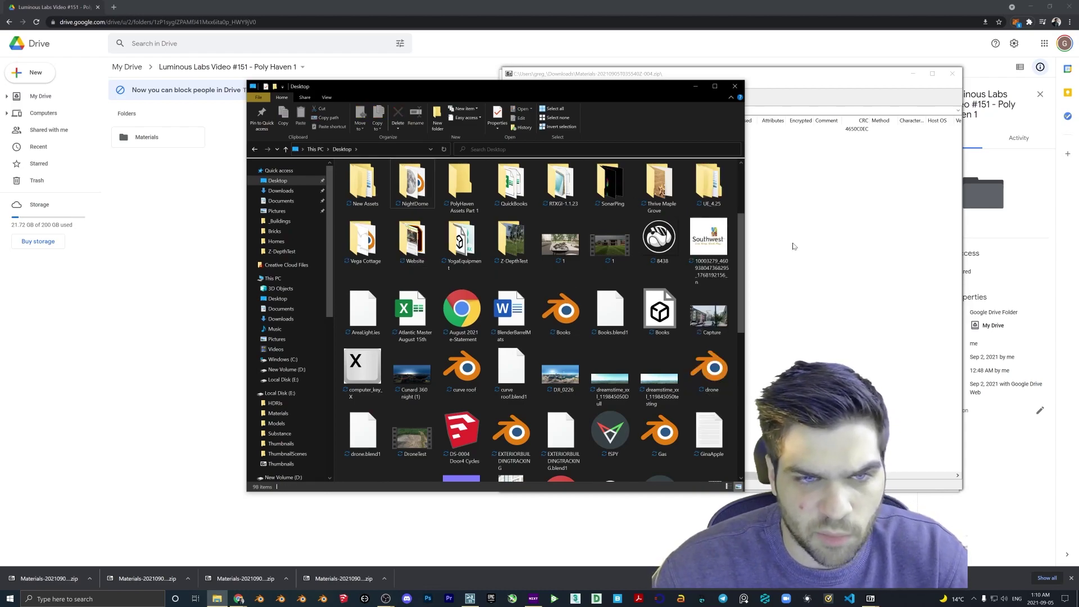
- Extract the Materials folder from the Materials-20210905T035540Z-004 archive onto the Desktop
{"action": "left_click_drag", "start_coordinate": [506, 86], "coordinate": [396, 97]}
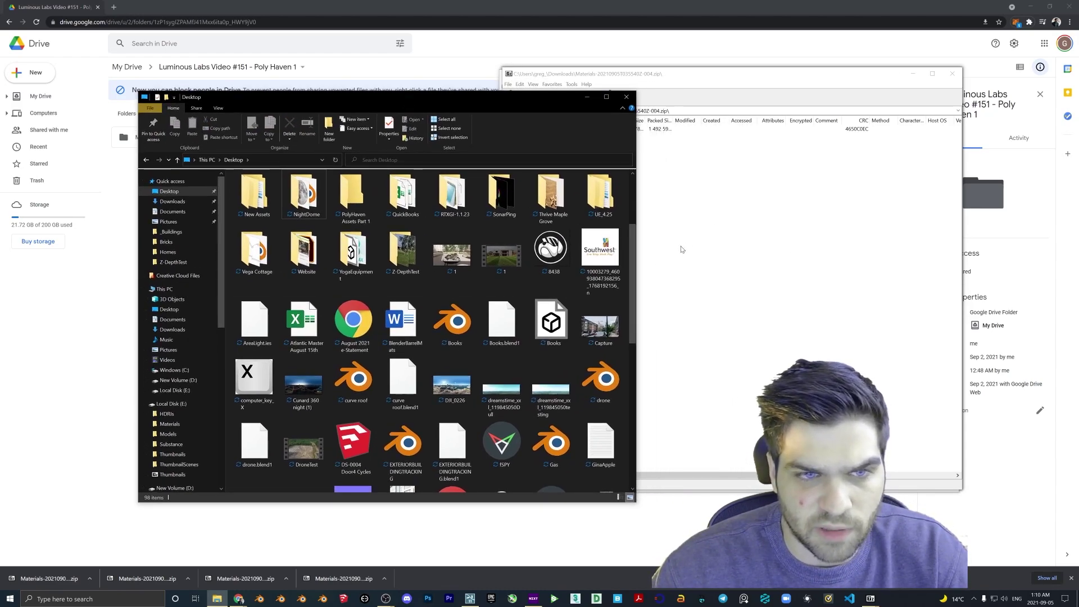
{"action": "scroll", "coordinate": [552, 290], "scroll_direction": "down", "scroll_amount": 10}
{"action": "left_click", "coordinate": [795, 240]}
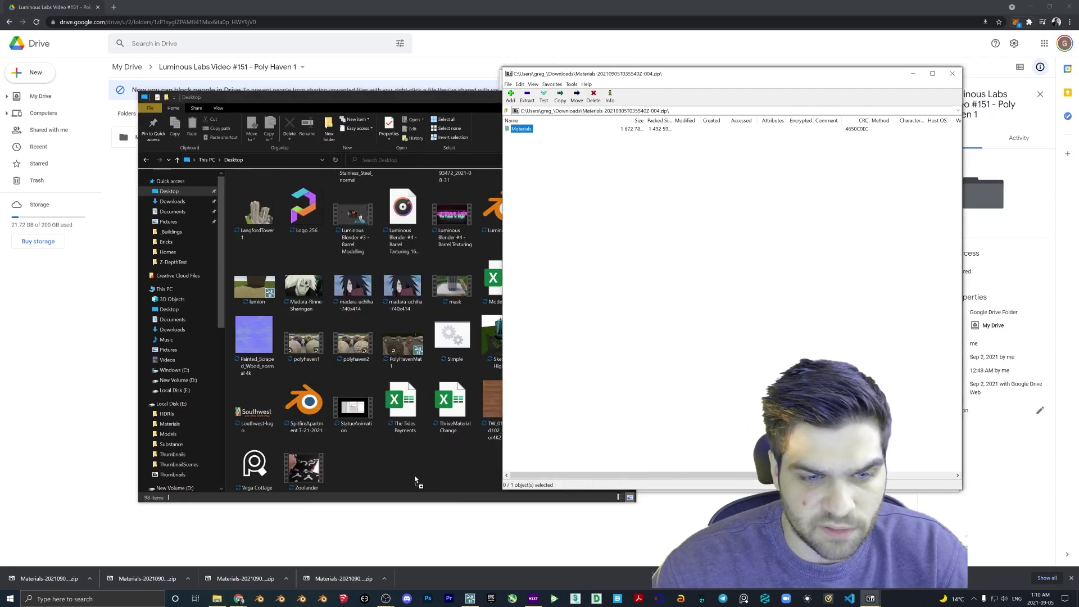
{"action": "left_click_drag", "start_coordinate": [415, 482], "coordinate": [419, 481]}
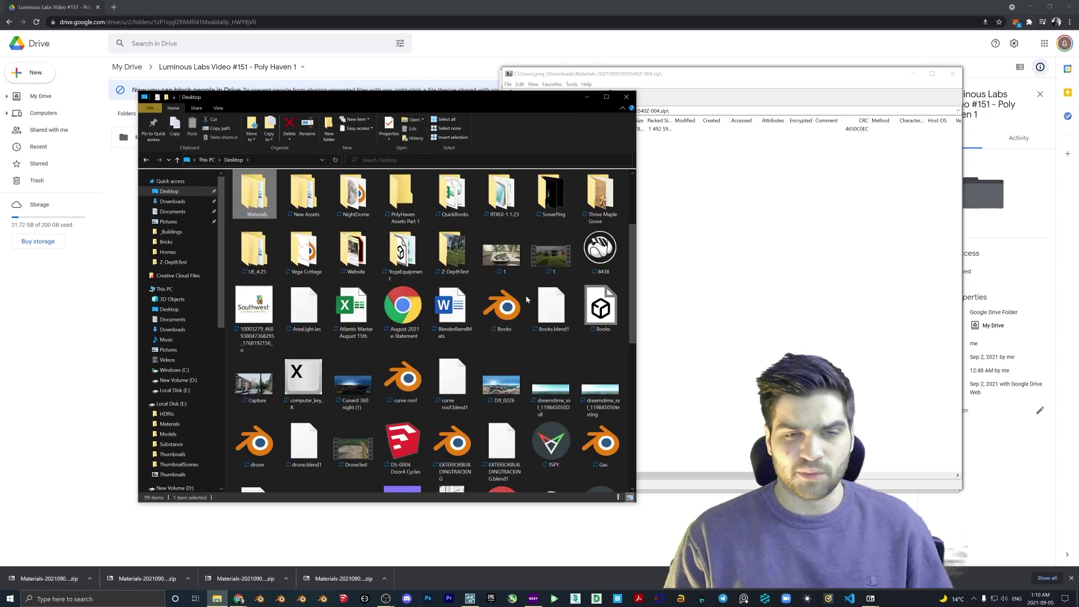
- Bring the archive windows back to the front and spread them out beside the Desktop folder window
{"action": "left_click", "coordinate": [687, 277]}
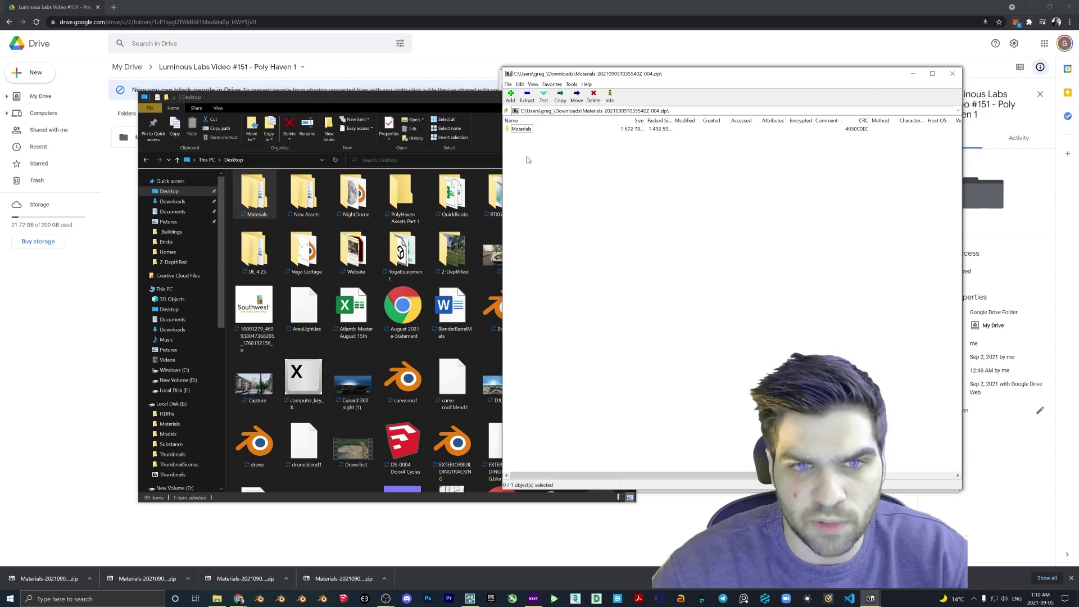
{"action": "mouse_move", "coordinate": [544, 73]}
{"action": "left_mouse_down"}
{"action": "mouse_move", "coordinate": [571, 91]}
{"action": "mouse_move", "coordinate": [559, 85]}
{"action": "left_mouse_up"}
{"action": "left_click_drag", "start_coordinate": [526, 73], "coordinate": [524, 79]}
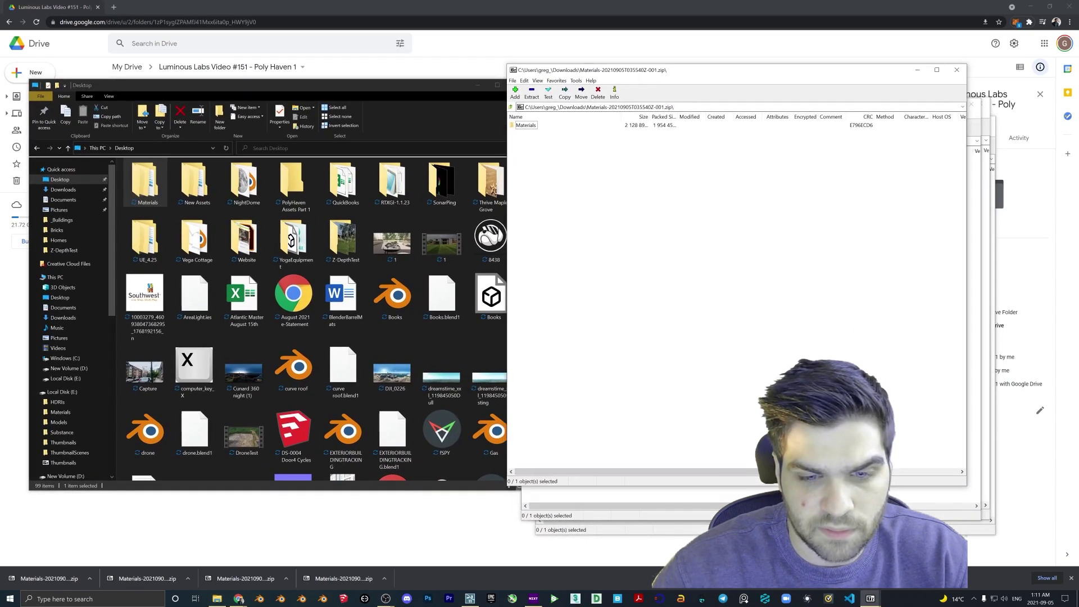
- Extract the Materials folders from the -002 and -001 archives onto the Desktop, and close the -001 archive
{"action": "left_click_drag", "start_coordinate": [560, 181], "coordinate": [428, 446]}
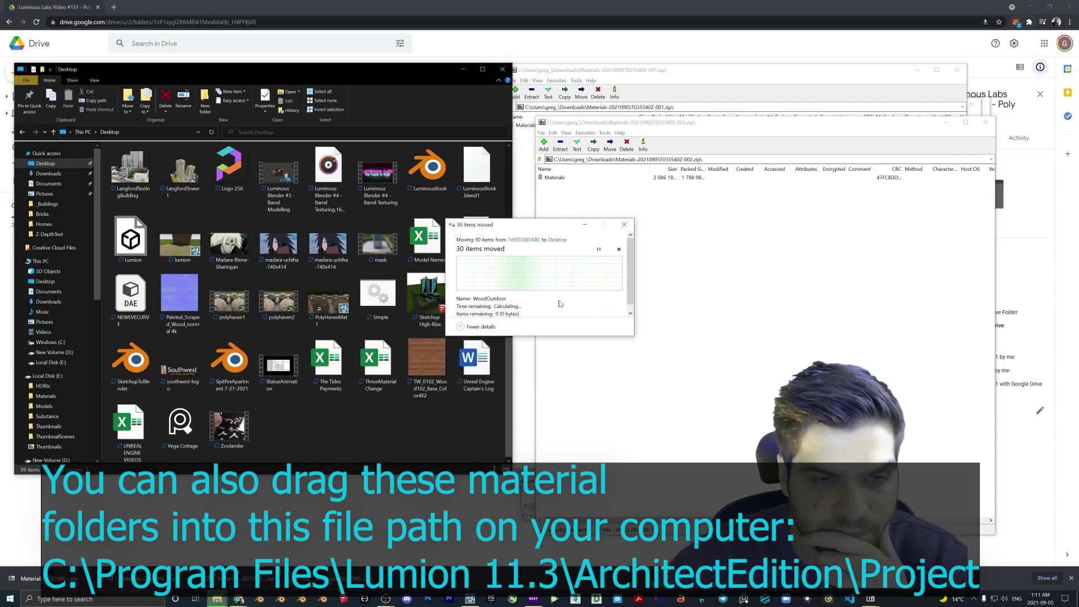
{"action": "left_click", "coordinate": [527, 129]}
{"action": "left_click_drag", "start_coordinate": [525, 128], "coordinate": [464, 416]}
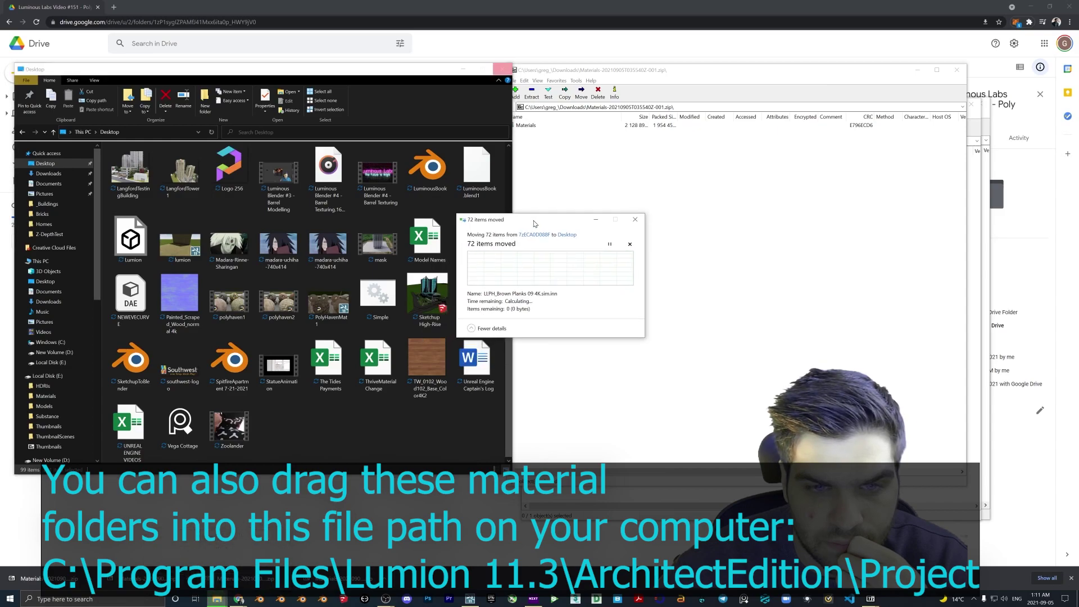
{"action": "left_click", "coordinate": [957, 70]}
- Try to extract the Materials folder from the -003 archive onto the Desktop
{"action": "left_click", "coordinate": [541, 159]}
{"action": "scroll", "coordinate": [501, 169], "scroll_direction": "down", "scroll_amount": 5}
{"action": "left_click_drag", "start_coordinate": [541, 159], "coordinate": [481, 441]}
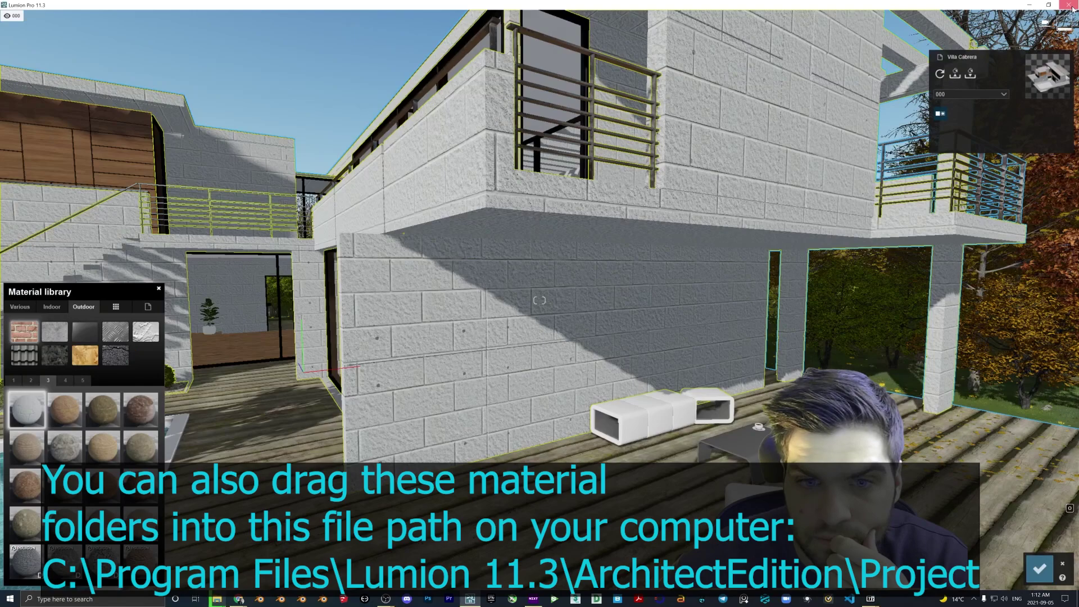
- Quit Lumion without saving the project and bring the Desktop folder window back in front of the browser
{"action": "left_click", "coordinate": [1069, 5]}
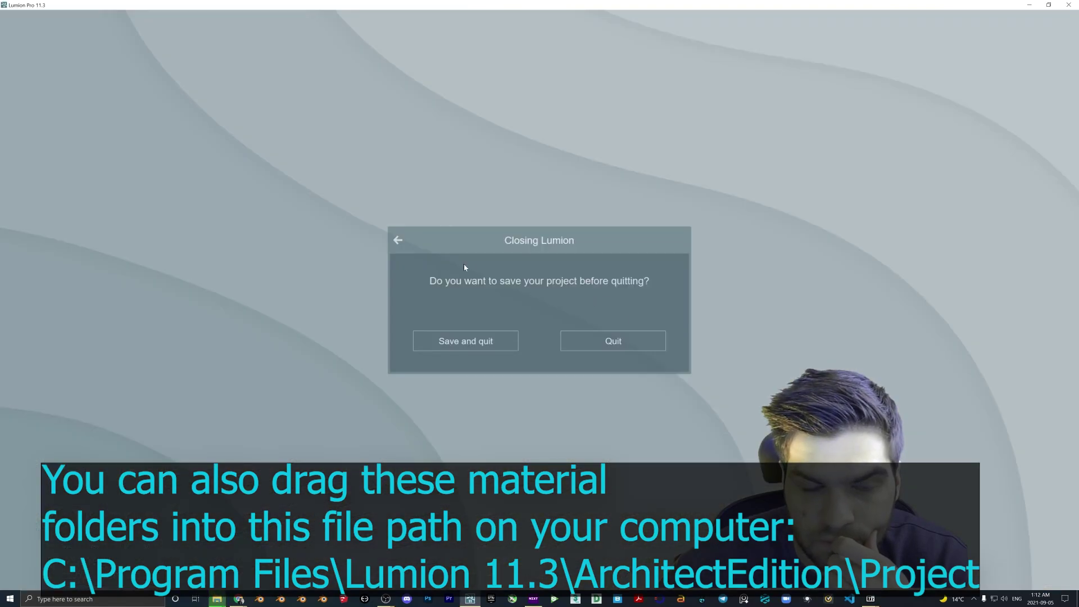
{"action": "left_click", "coordinate": [612, 341]}
{"action": "left_click", "coordinate": [217, 600]}
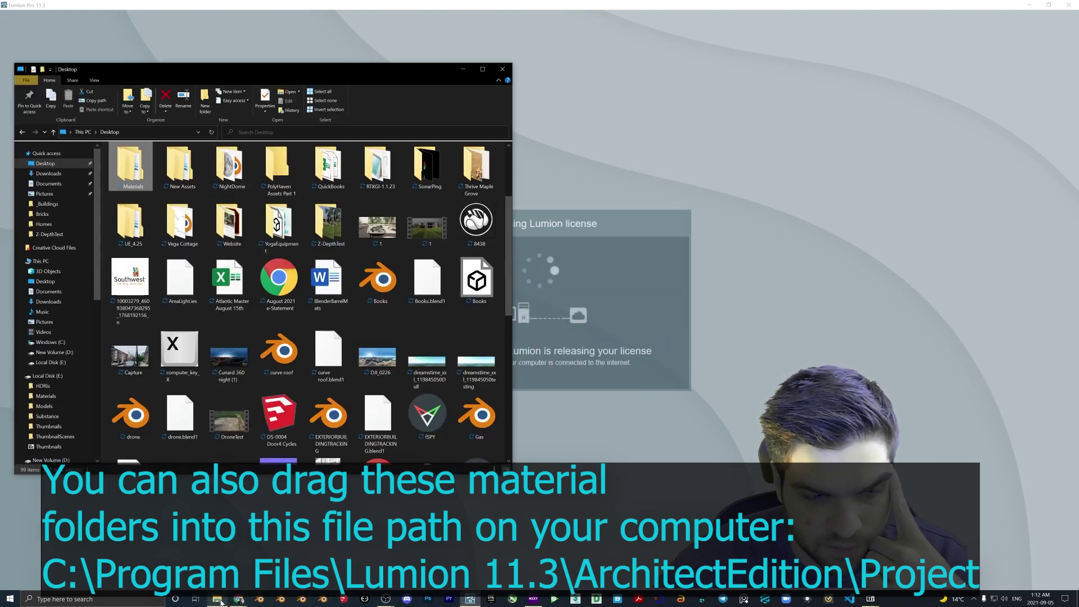
{"action": "left_click", "coordinate": [239, 600]}
{"action": "left_click", "coordinate": [218, 599]}
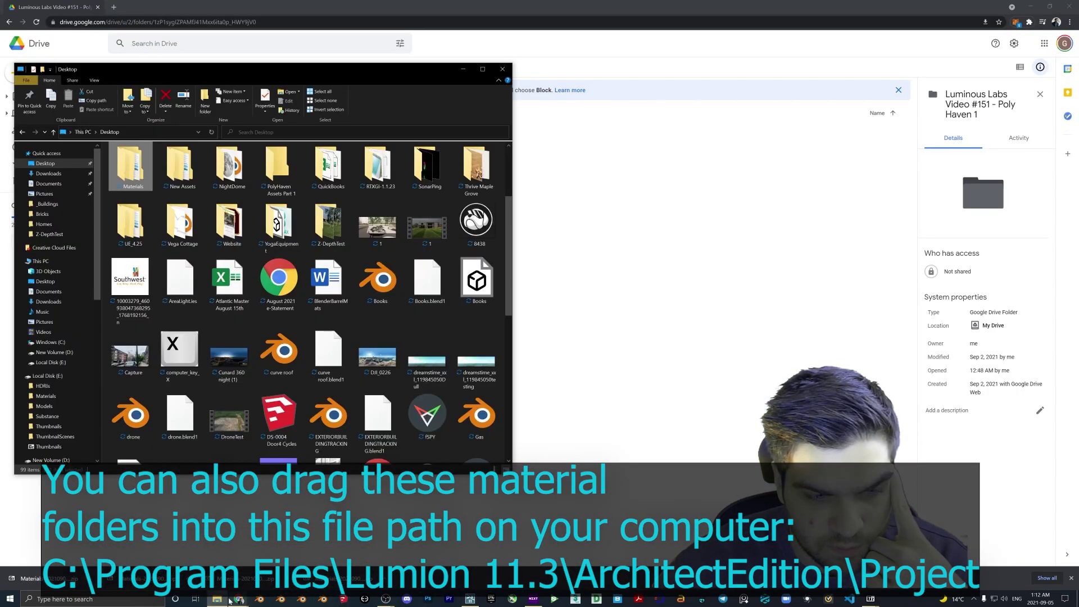
- Return to the -003 archive, extract its Materials folder onto the Desktop, and close the archive
{"action": "left_click", "coordinate": [871, 603]}
{"action": "scroll", "coordinate": [477, 281], "scroll_direction": "down", "scroll_amount": 5}
{"action": "left_click_drag", "start_coordinate": [536, 159], "coordinate": [475, 425]}
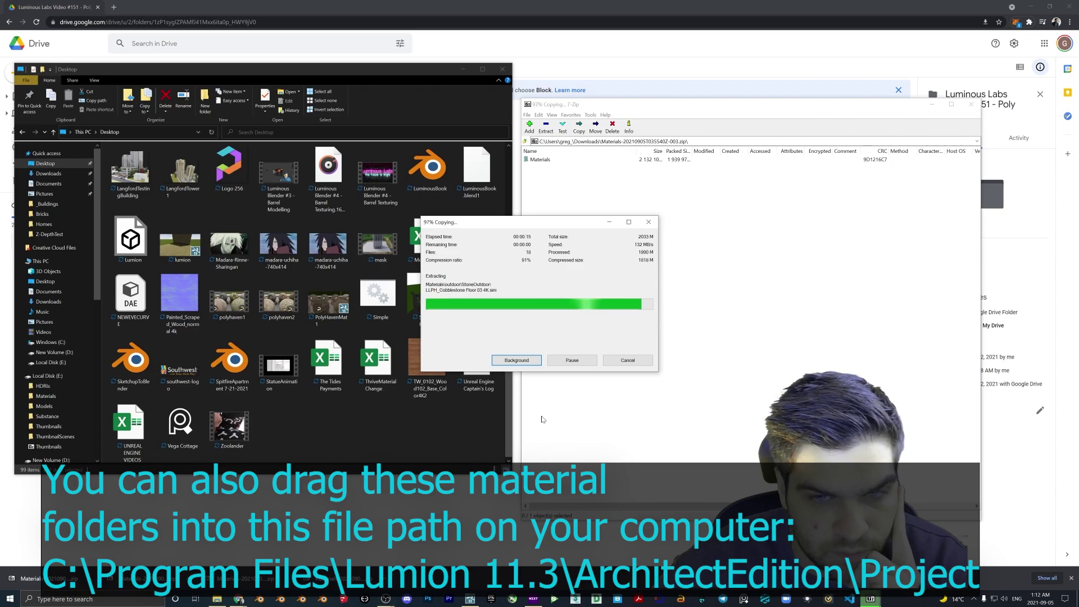
{"action": "left_click", "coordinate": [523, 272]}
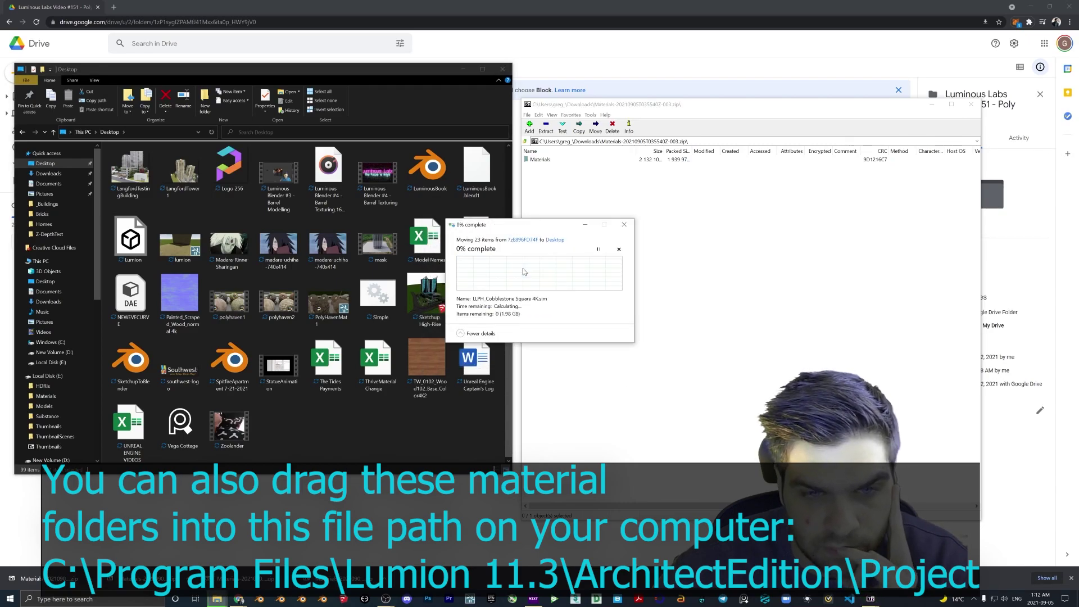
{"action": "left_click", "coordinate": [971, 104]}
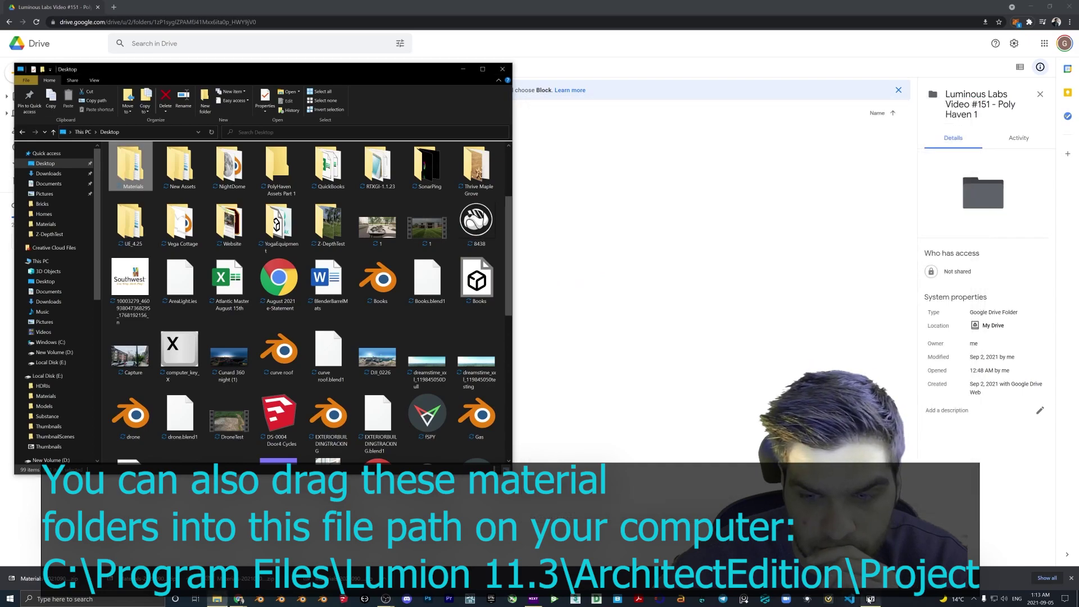
- Extract the -004 archive's Materials folder onto the Desktop again, replacing the files in the destination
{"action": "scroll", "coordinate": [377, 341], "scroll_direction": "down", "scroll_amount": 5}
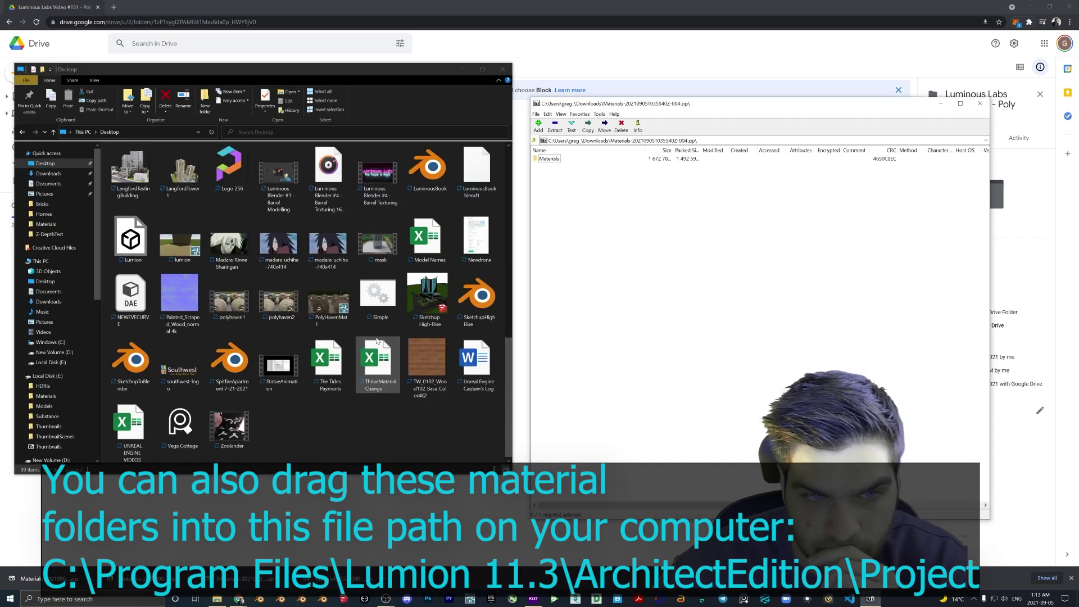
{"action": "left_click_drag", "start_coordinate": [548, 159], "coordinate": [428, 416]}
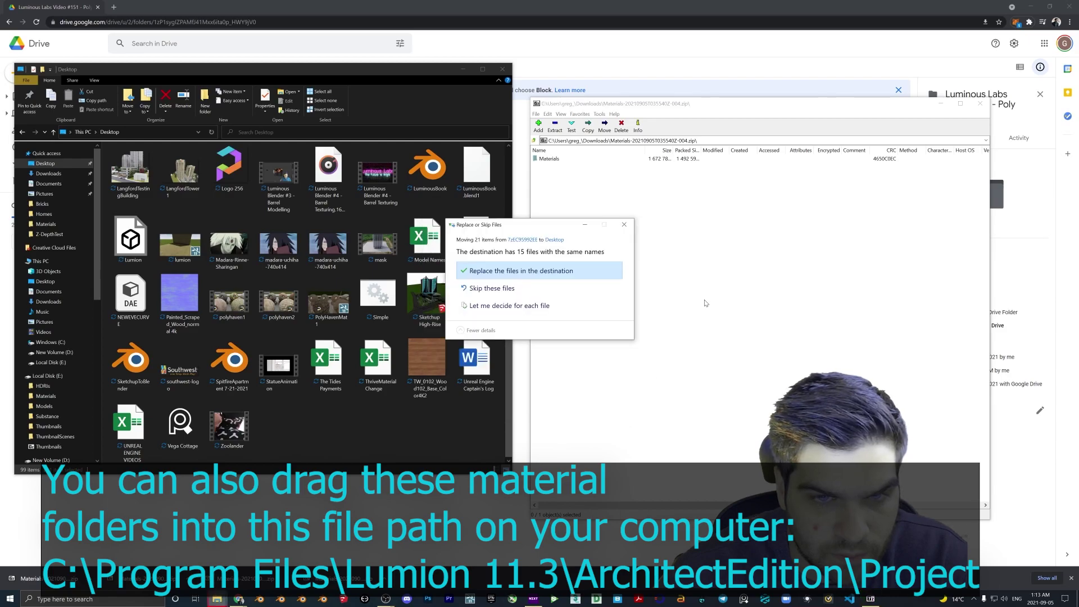
{"action": "left_click", "coordinate": [561, 273]}
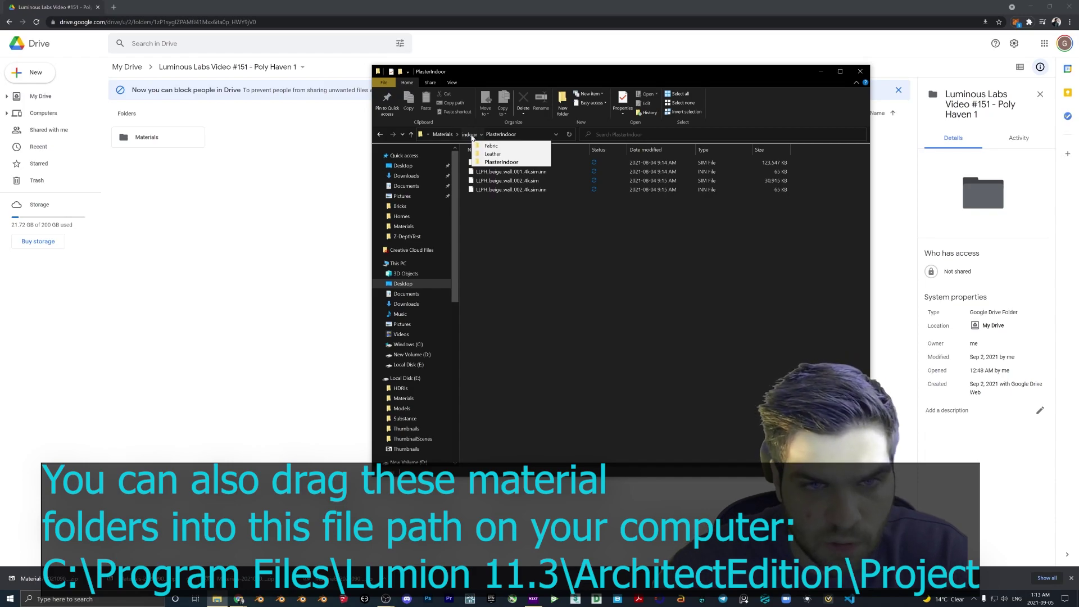
- Examine the extracted Materials folder's indoor and outdoor subfolders, including the files in WoodOutdoor and StoneOutdoor
{"action": "left_click", "coordinate": [473, 134]}
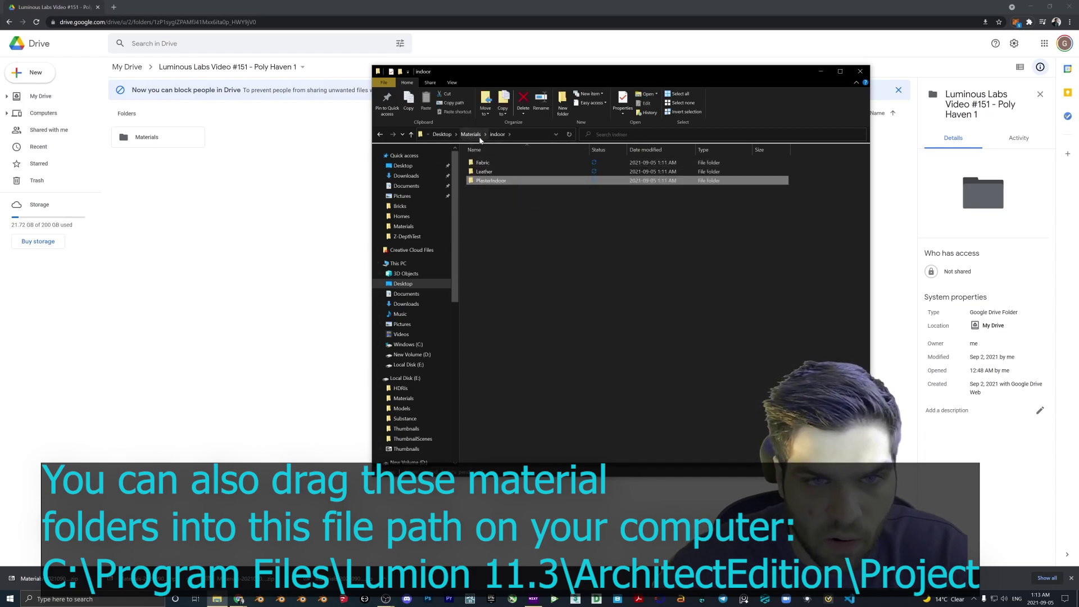
{"action": "left_click", "coordinate": [477, 134]}
{"action": "double_click", "coordinate": [485, 181]}
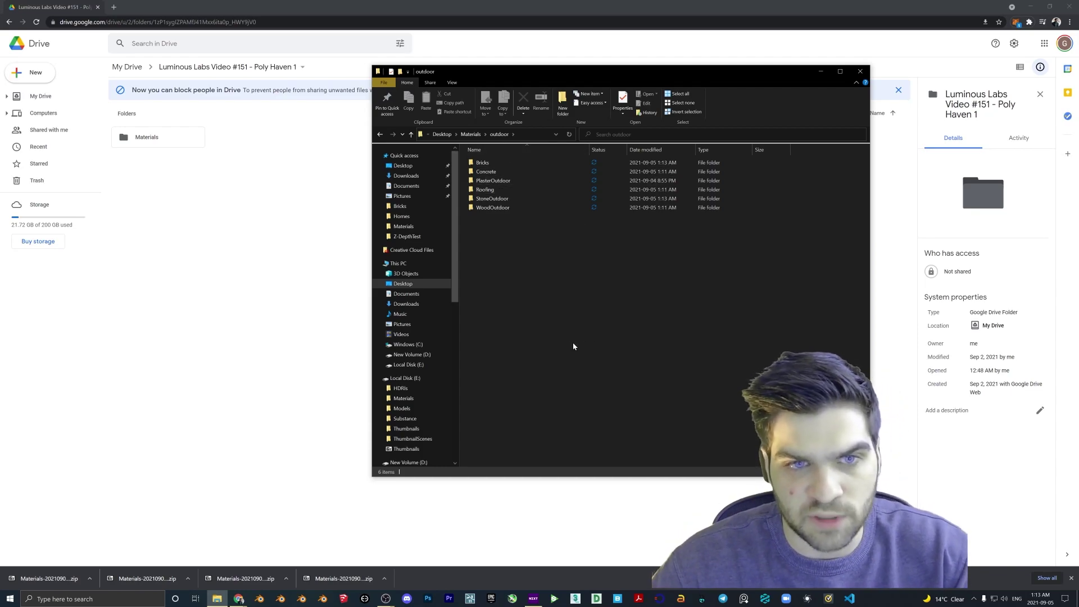
{"action": "double_click", "coordinate": [498, 207]}
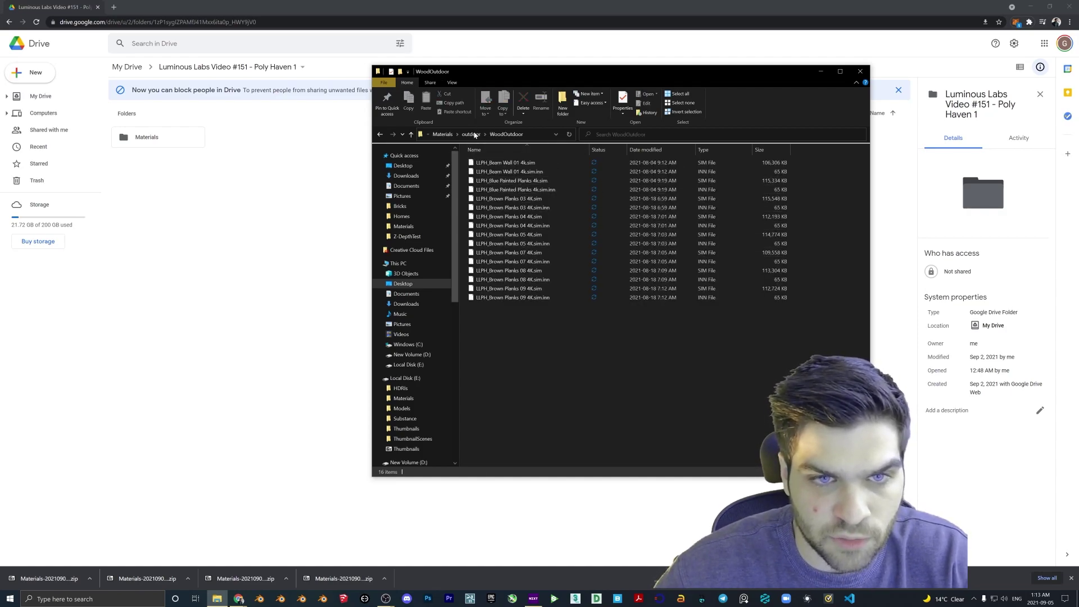
{"action": "key", "text": "alt+Left"}
{"action": "double_click", "coordinate": [490, 200]}
{"action": "scroll", "coordinate": [566, 240], "scroll_direction": "down", "scroll_amount": 1}
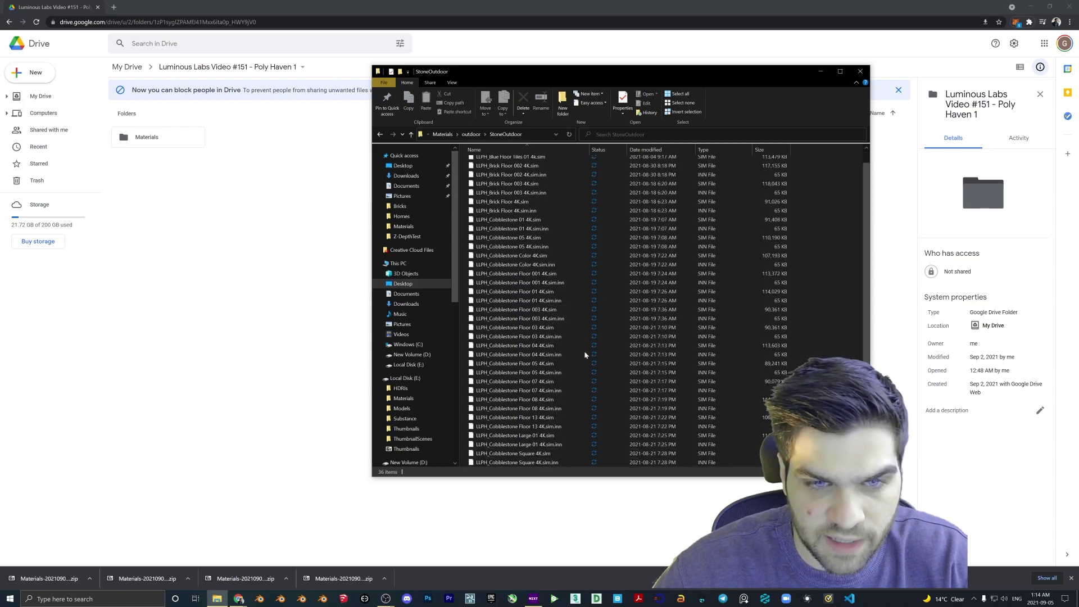
{"action": "key", "text": "alt+Left"}
{"action": "key", "text": "alt+Left"}
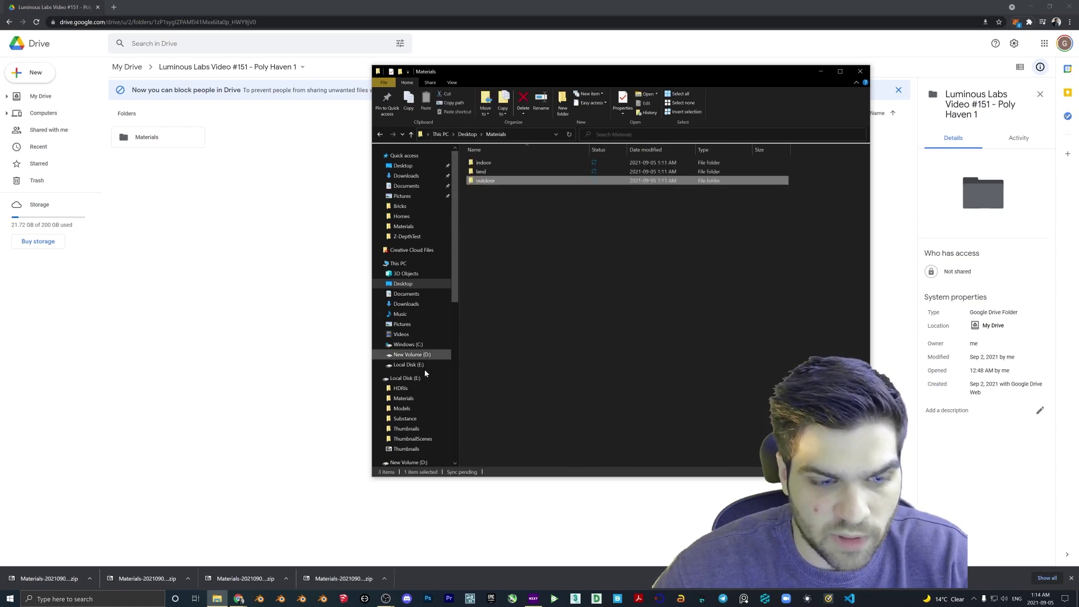
- Open a second File Explorer window and arrange it beside the extracted Materials folder window
{"action": "right_click", "coordinate": [218, 604]}
{"action": "left_click", "coordinate": [197, 554]}
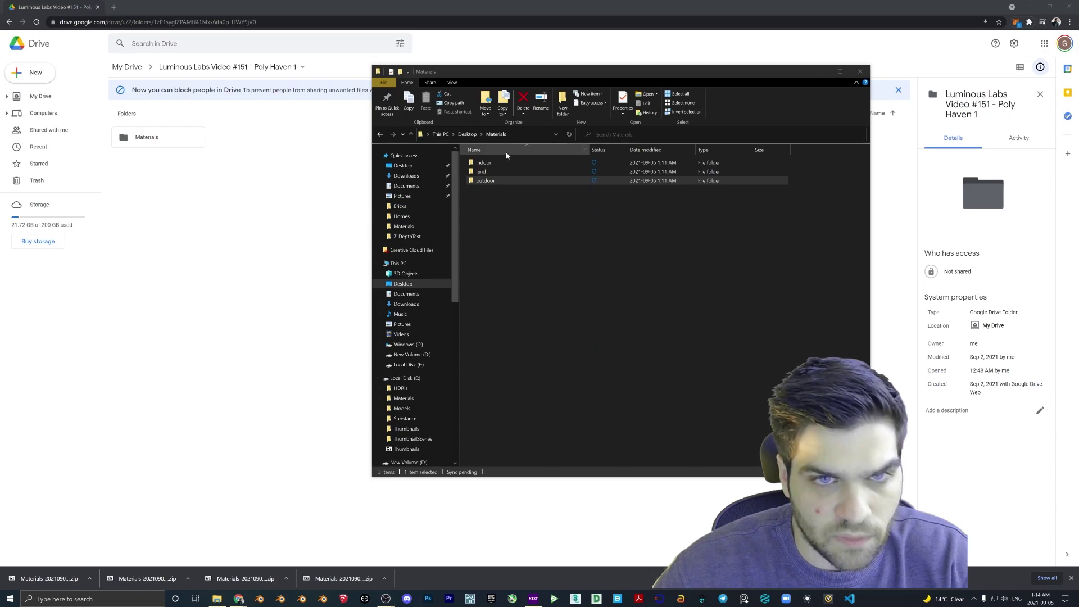
{"action": "left_click_drag", "start_coordinate": [568, 79], "coordinate": [315, 96]}
{"action": "left_click_drag", "start_coordinate": [458, 77], "coordinate": [561, 80]}
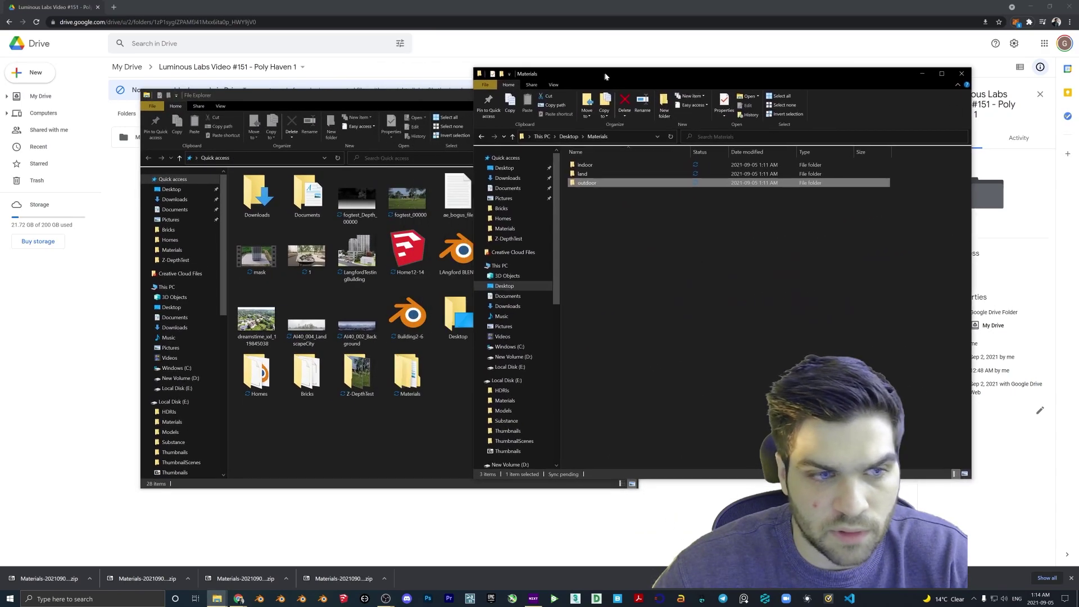
- In the new window, go to the Project folder in C:\Program Files\Lumion 11.3\ArchitectEdition
{"action": "left_click", "coordinate": [182, 369]}
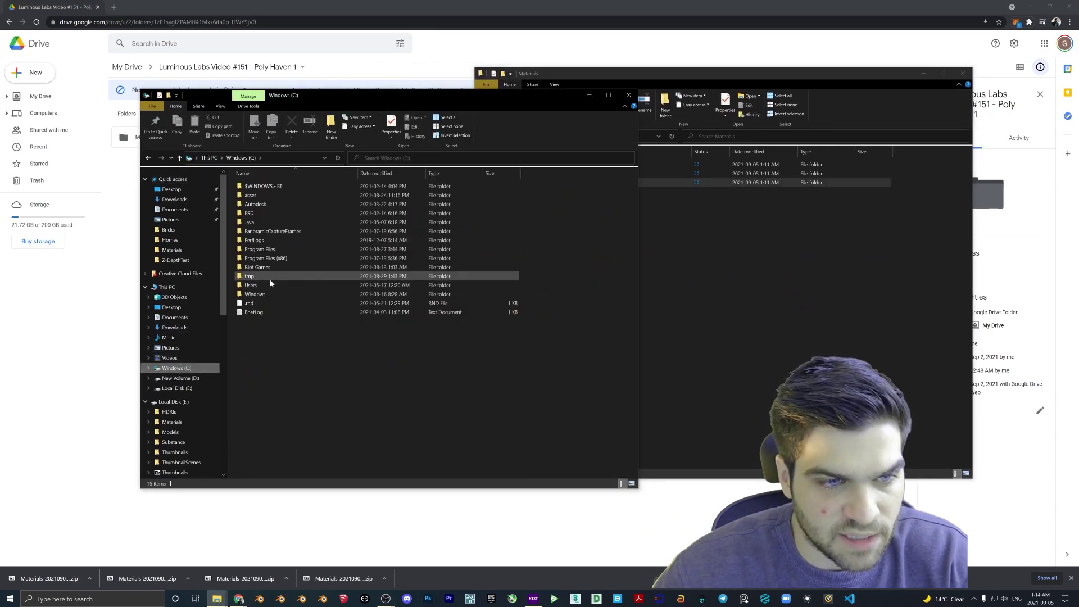
{"action": "double_click", "coordinate": [263, 250]}
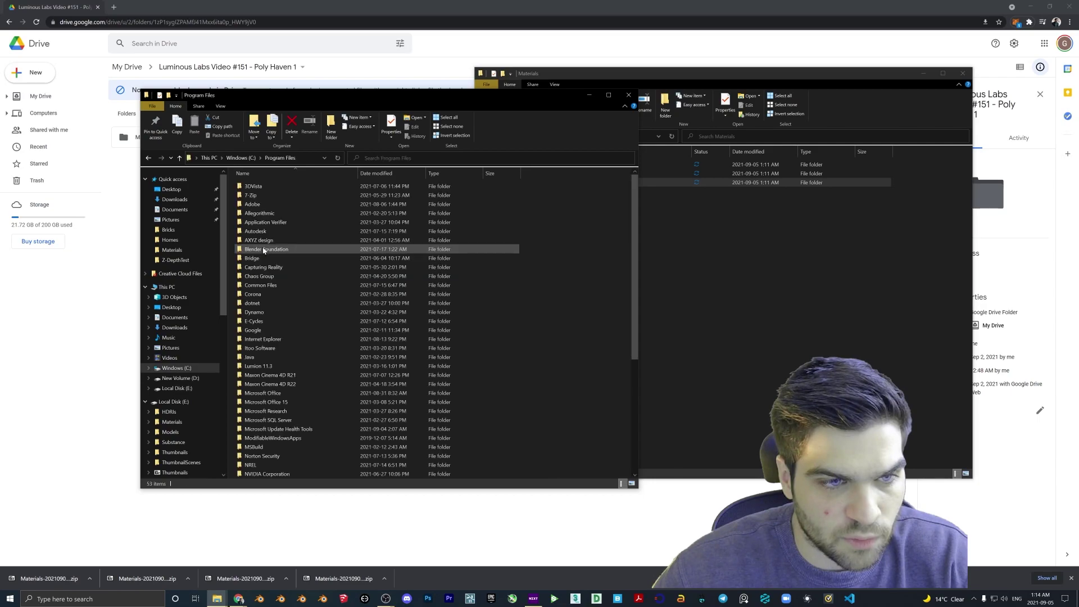
{"action": "double_click", "coordinate": [272, 367]}
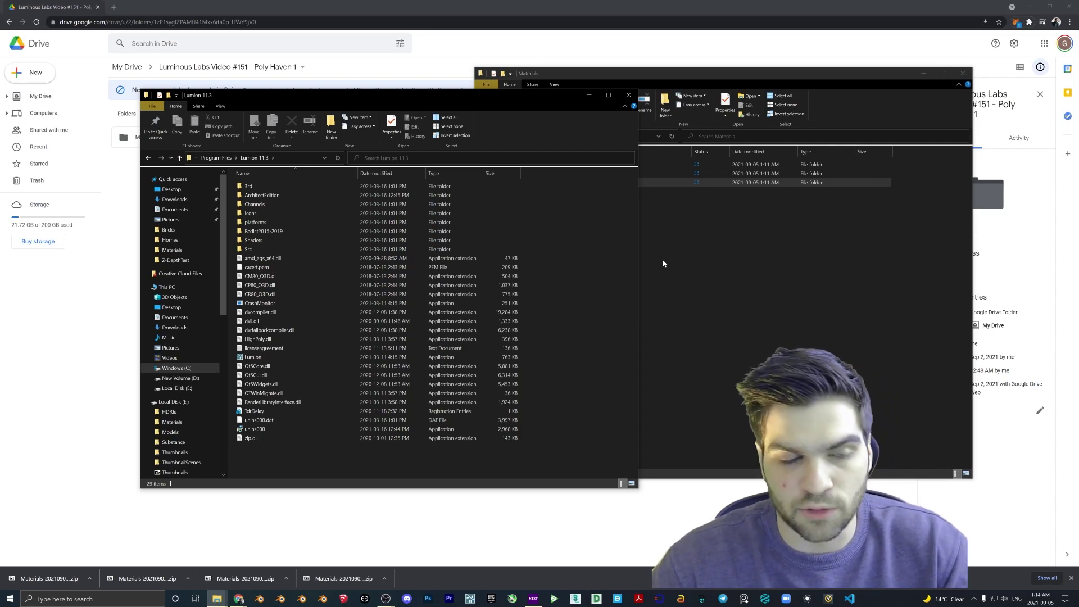
{"action": "double_click", "coordinate": [257, 195]}
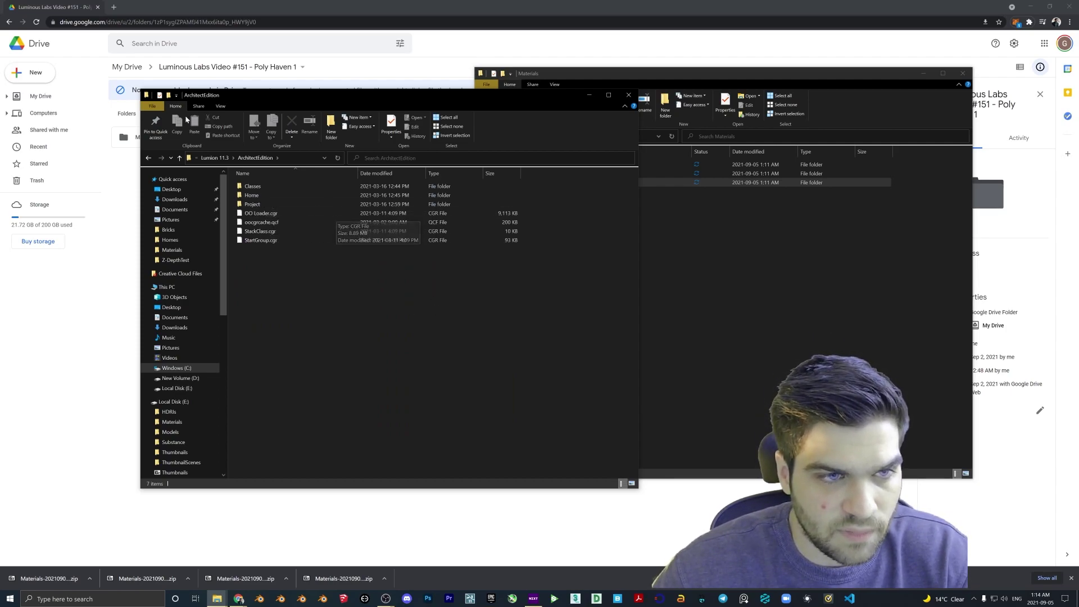
{"action": "double_click", "coordinate": [253, 204]}
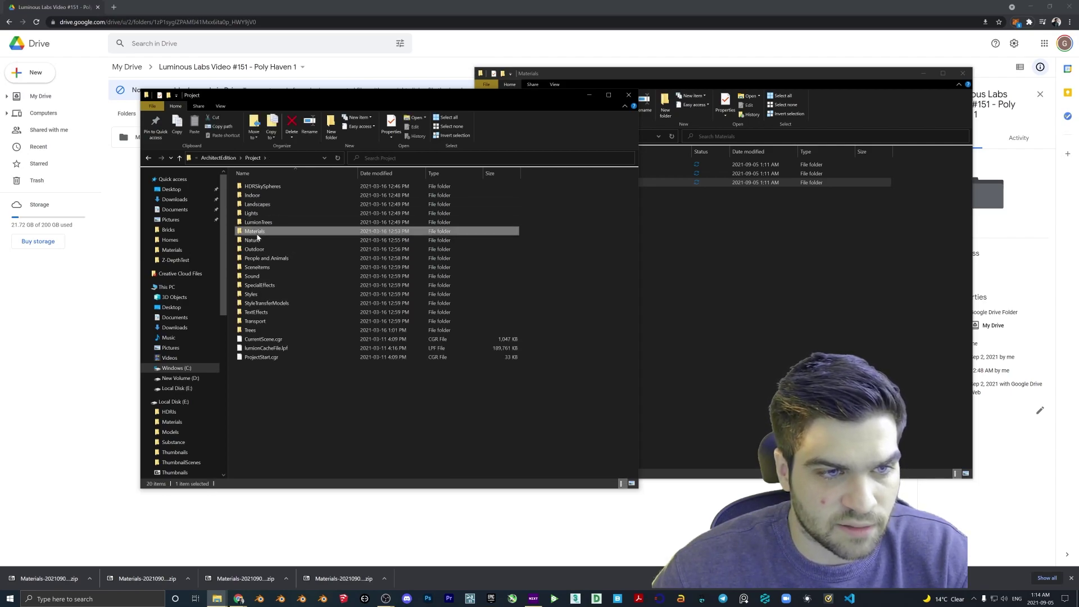
- Move the Desktop's Materials folder into Lumion's Project folder, replacing the files in the destination and granting administrator permission
{"action": "double_click", "coordinate": [256, 231]}
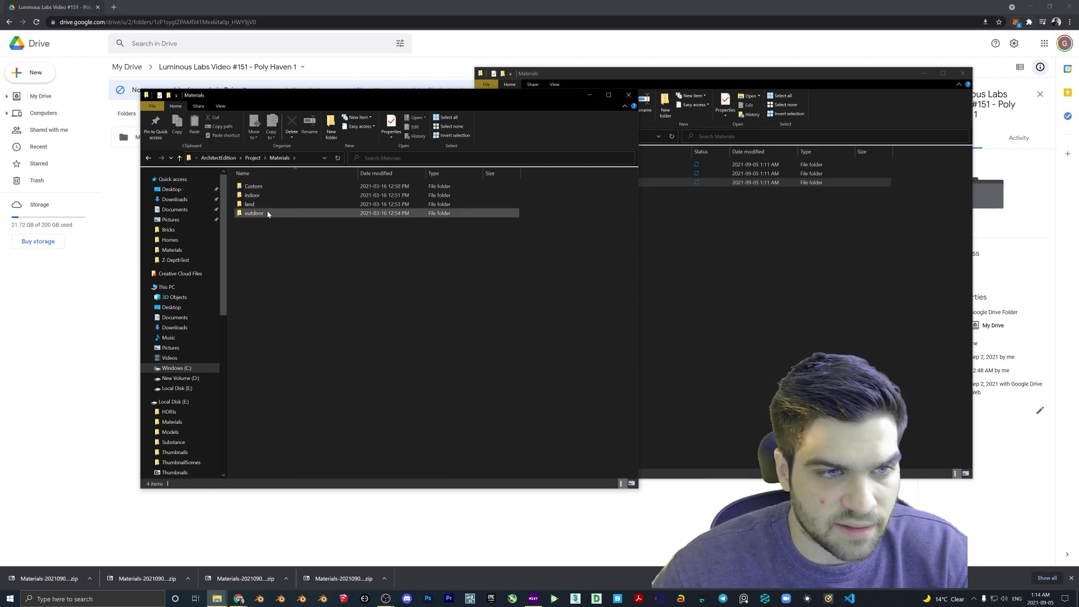
{"action": "left_click", "coordinate": [664, 208]}
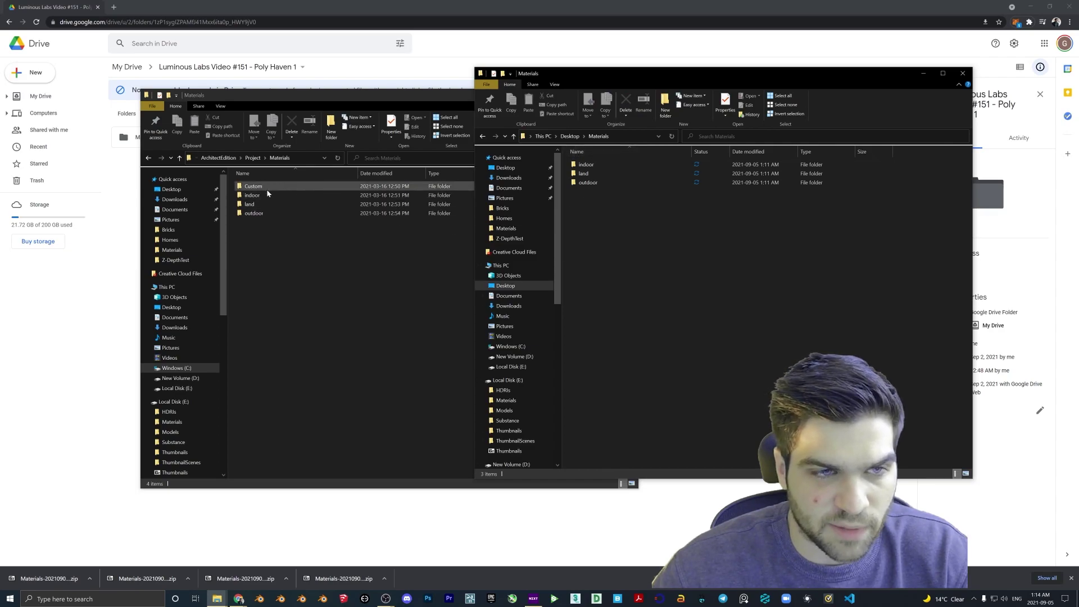
{"action": "left_click", "coordinate": [254, 158]}
{"action": "left_click", "coordinate": [652, 218]}
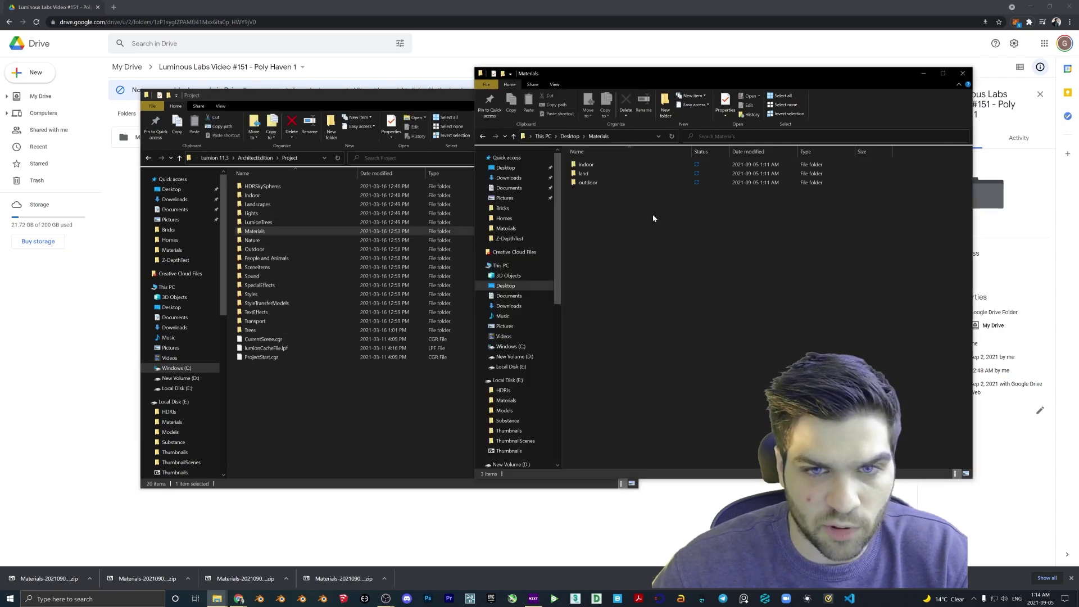
{"action": "left_click", "coordinate": [571, 137]}
{"action": "left_click_drag", "start_coordinate": [598, 300], "coordinate": [306, 412]}
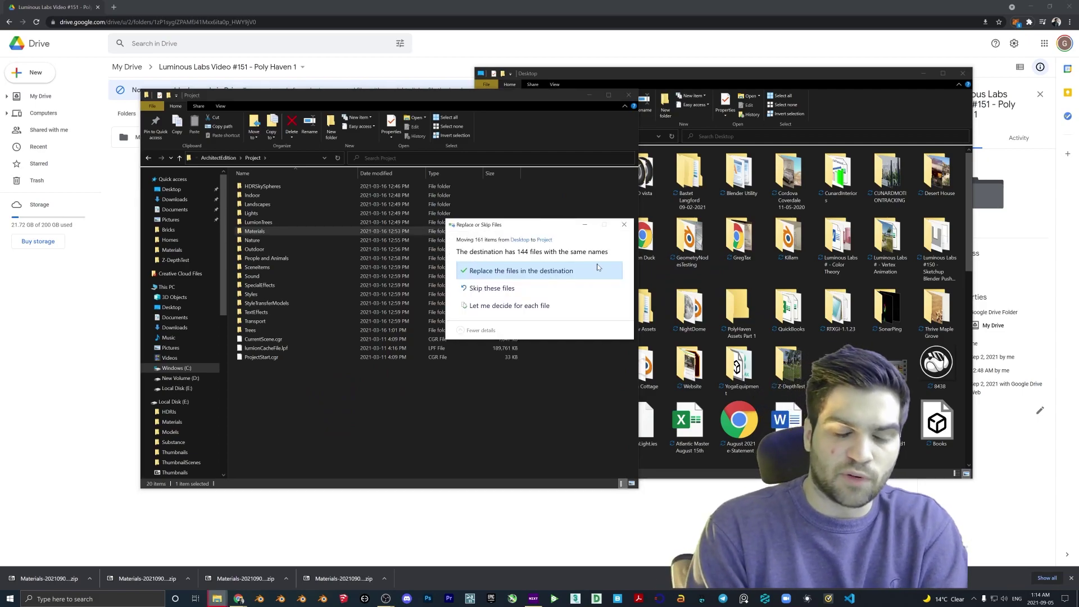
{"action": "left_click", "coordinate": [556, 271]}
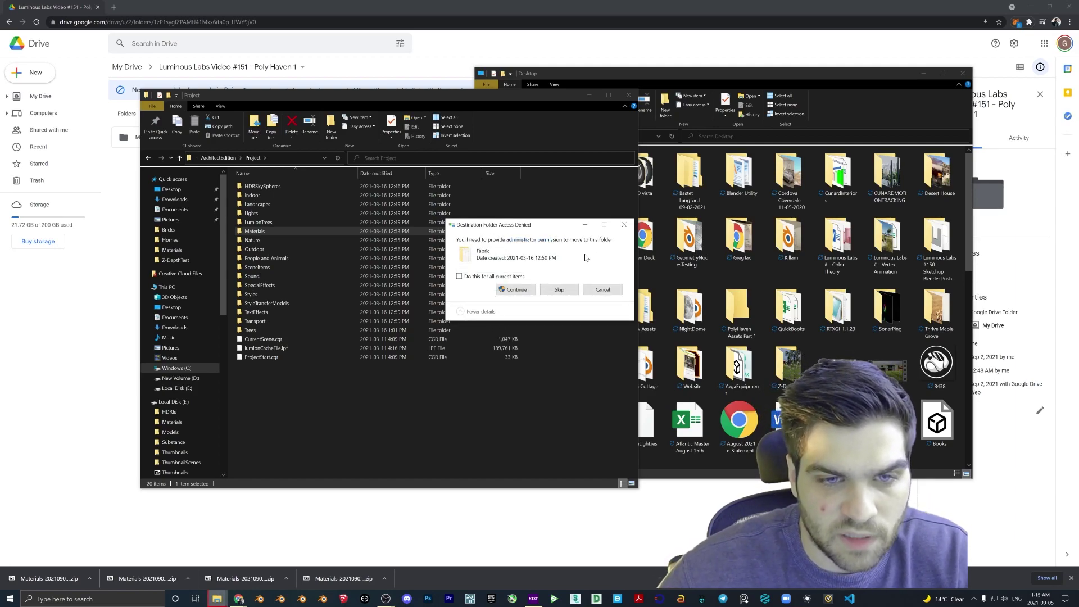
{"action": "left_click", "coordinate": [515, 290]}
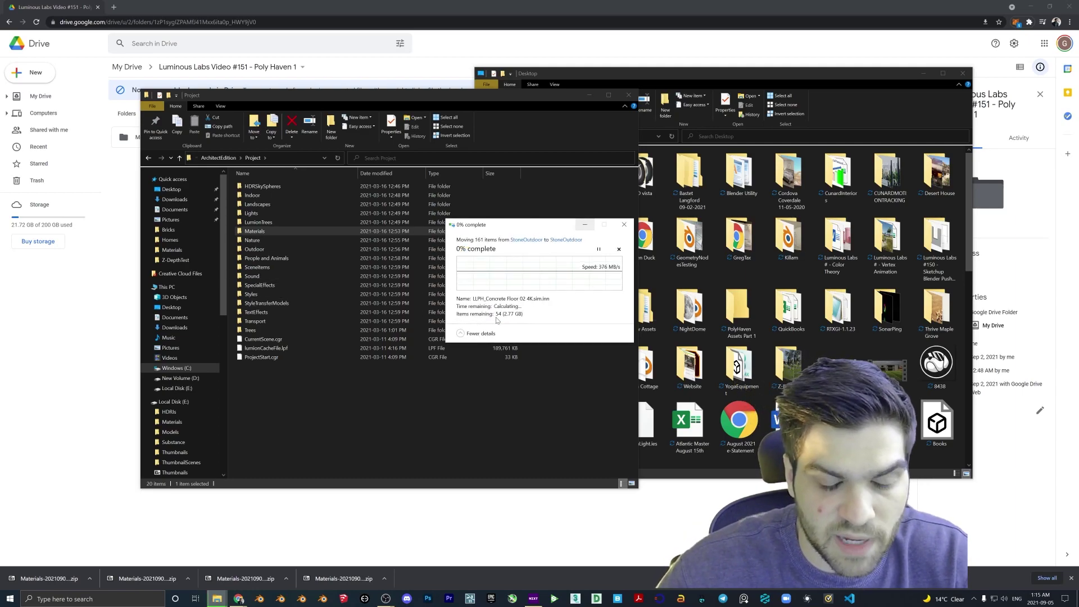
- Launch Lumion and open the Villa Cabrera example scene
{"action": "left_click", "coordinate": [470, 599]}
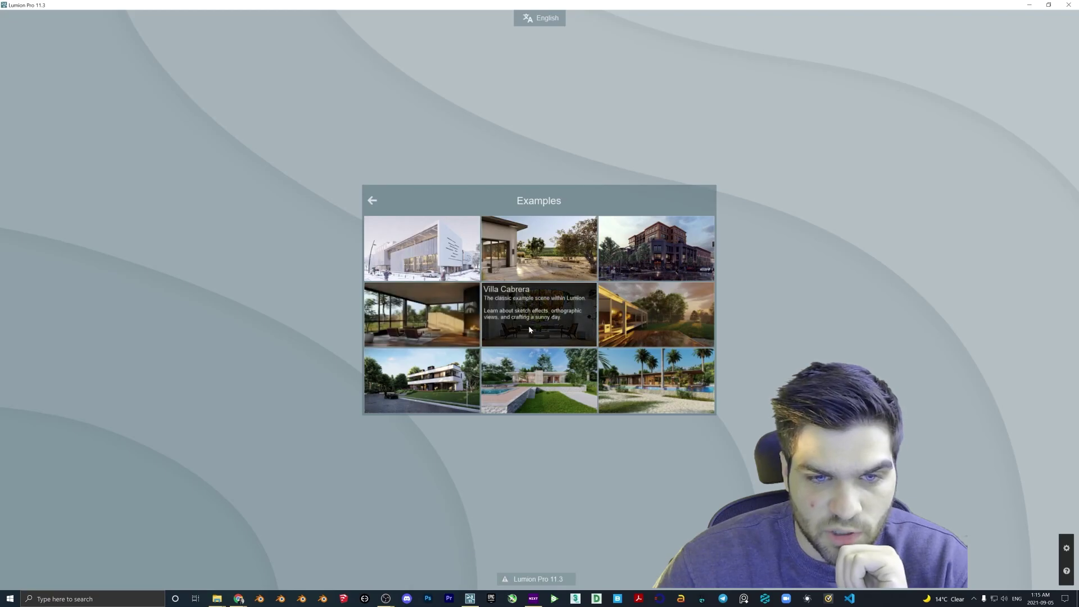
{"action": "left_click", "coordinate": [552, 391]}
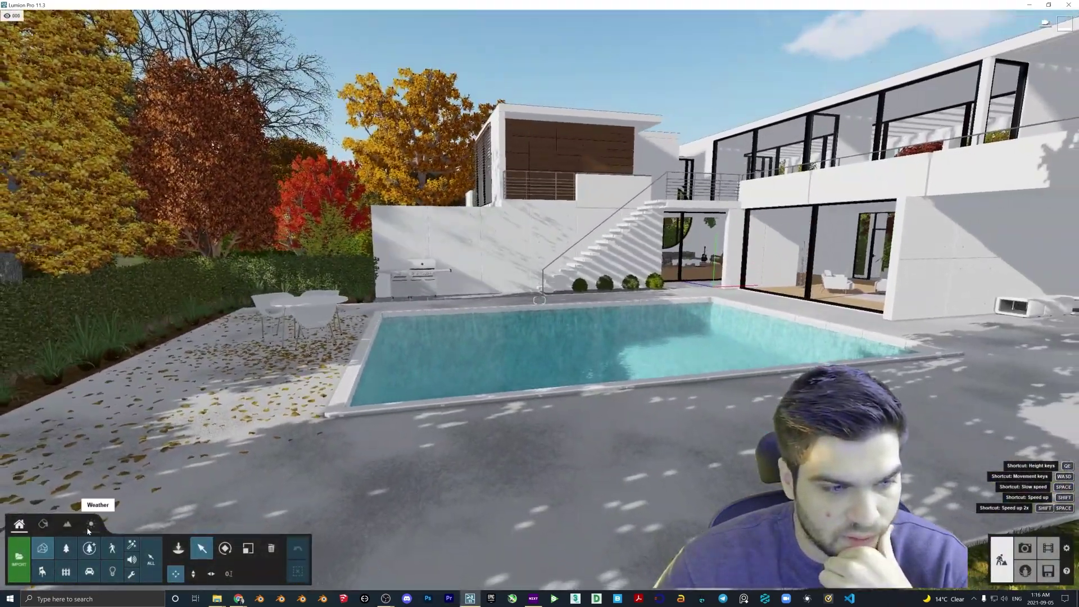
- Apply the outdoor asphalt material LLPH Asphalt 02 4k to the villa's outside floor around the pool
{"action": "left_click", "coordinate": [43, 524]}
{"action": "left_click", "coordinate": [498, 487]}
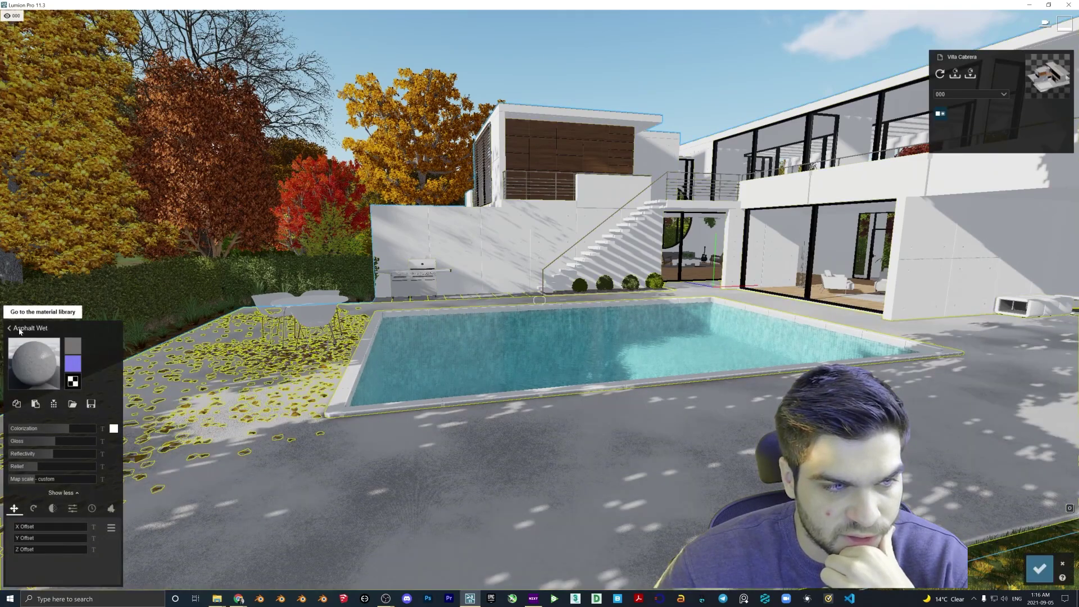
{"action": "left_click", "coordinate": [19, 327]}
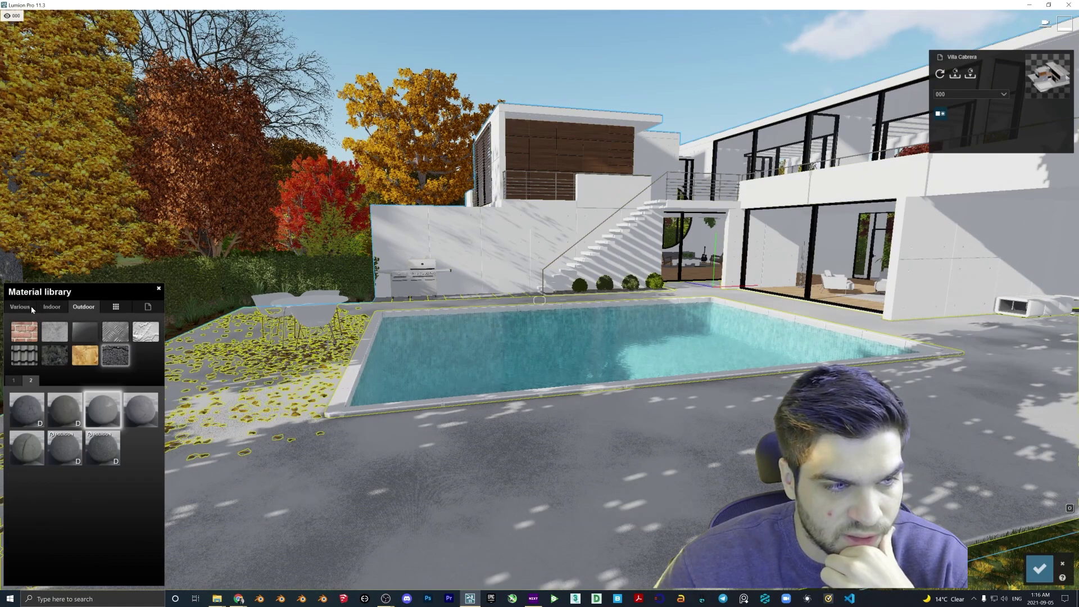
{"action": "left_click", "coordinate": [30, 454]}
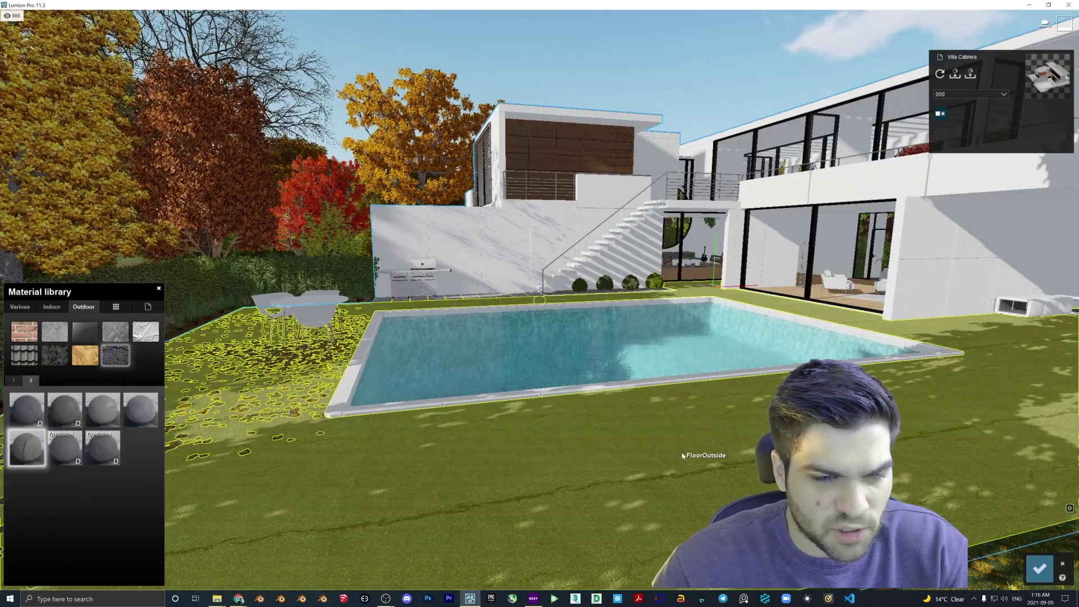
- Examine the cracked asphalt floor around the pool from several viewpoints, save the material change and preview it in Photo mode
{"action": "key", "text": "s"}
{"action": "key", "text": "d"}
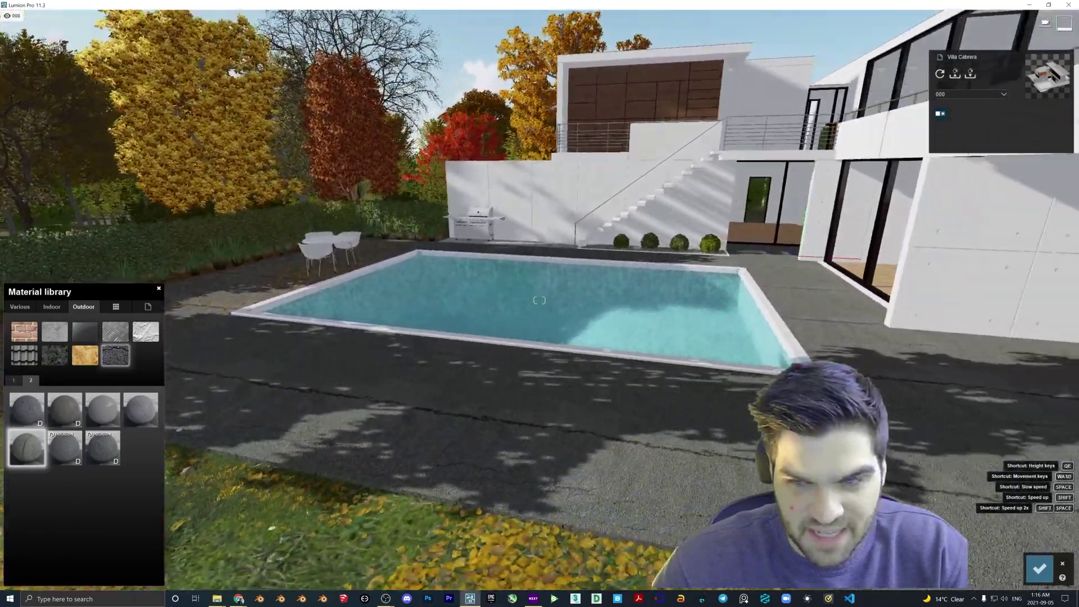
{"action": "key", "text": "d"}
{"action": "key", "text": "w"}
{"action": "key", "text": "d"}
{"action": "key", "text": "w"}
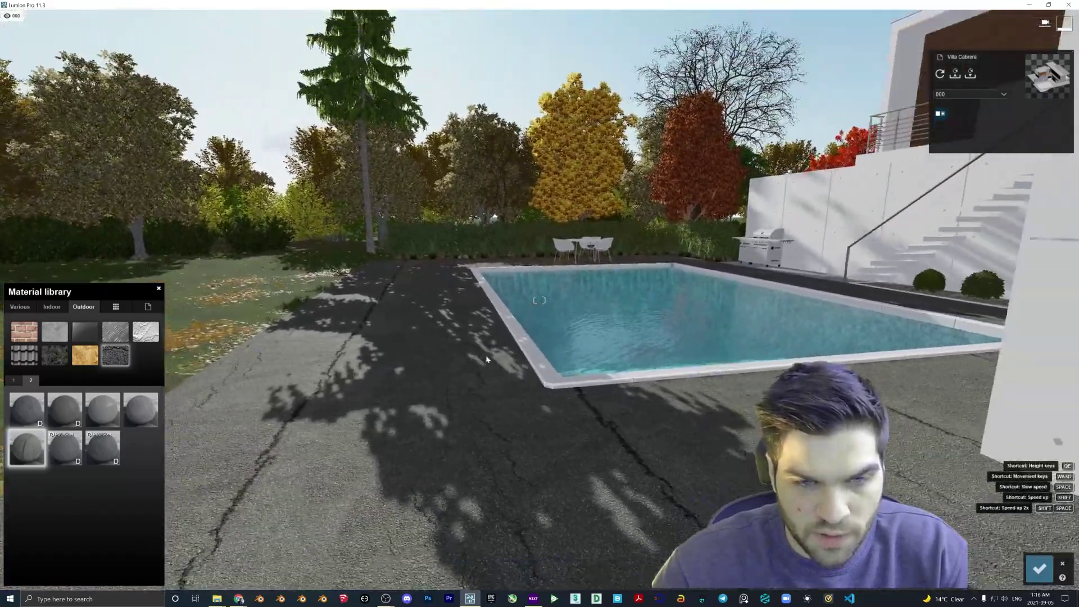
{"action": "key", "text": "s"}
{"action": "key", "text": "a"}
{"action": "key", "text": "w"}
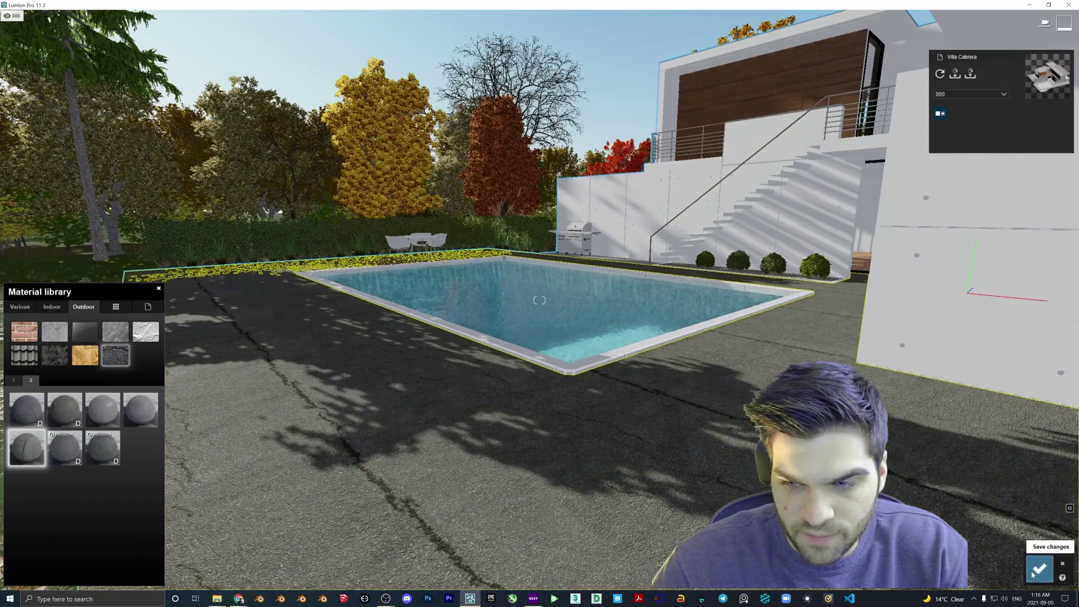
{"action": "left_click", "coordinate": [1037, 567]}
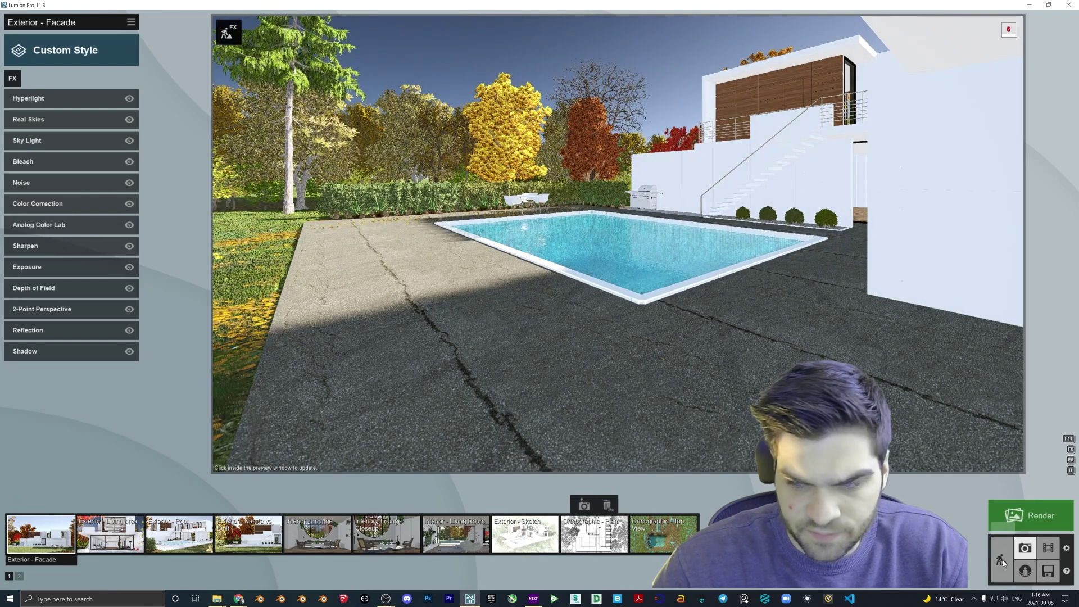
- Replace the outside floor's material with LLPH Brown Mud Rock 01 4K from the Various rock materials and save the change
{"action": "left_click", "coordinate": [1003, 561]}
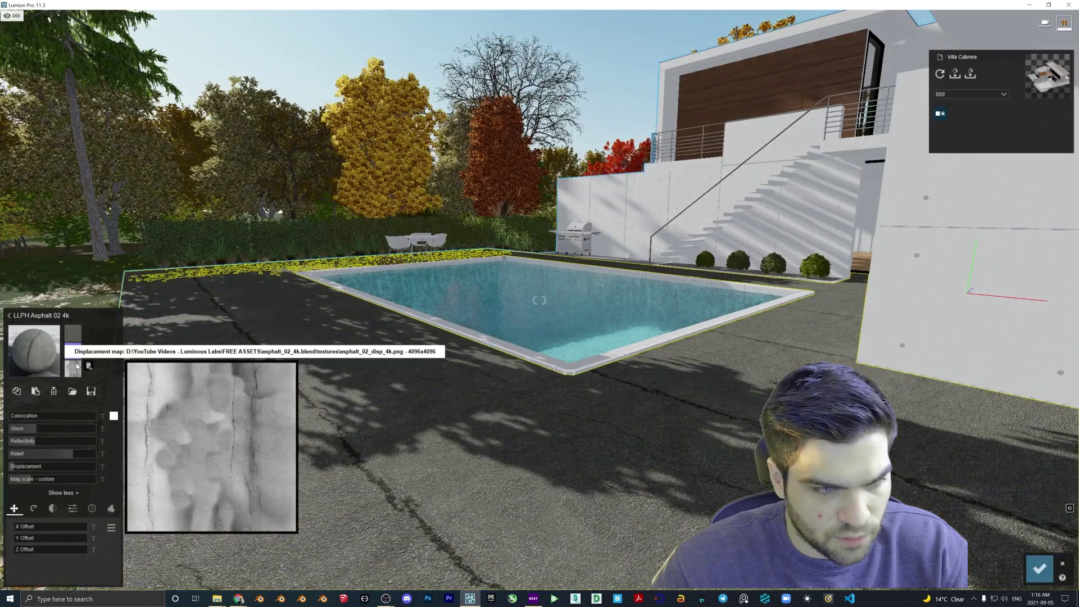
{"action": "left_click", "coordinate": [36, 311]}
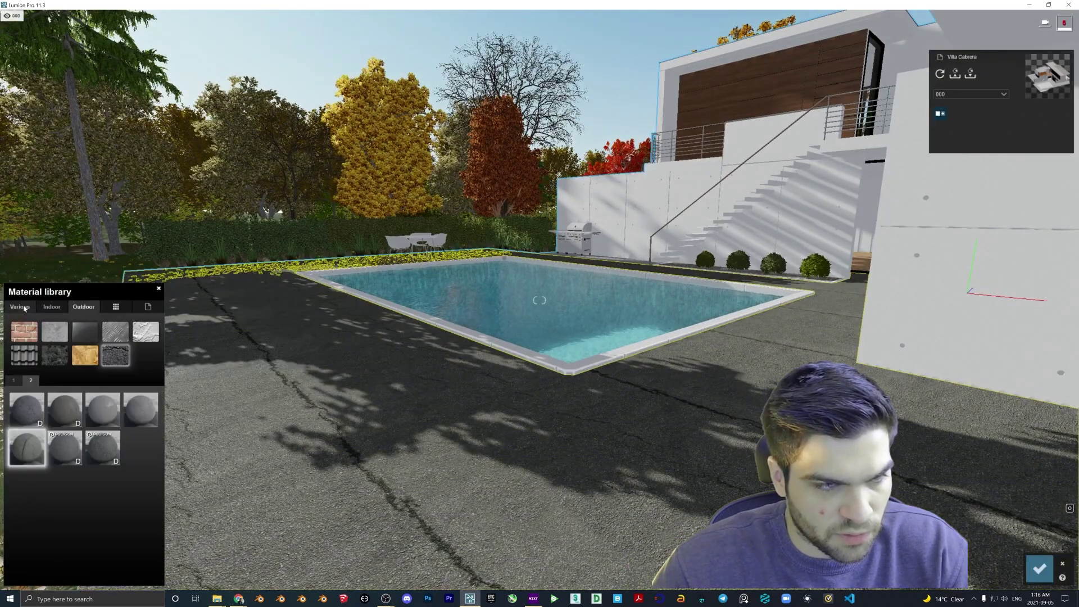
{"action": "left_click", "coordinate": [90, 332]}
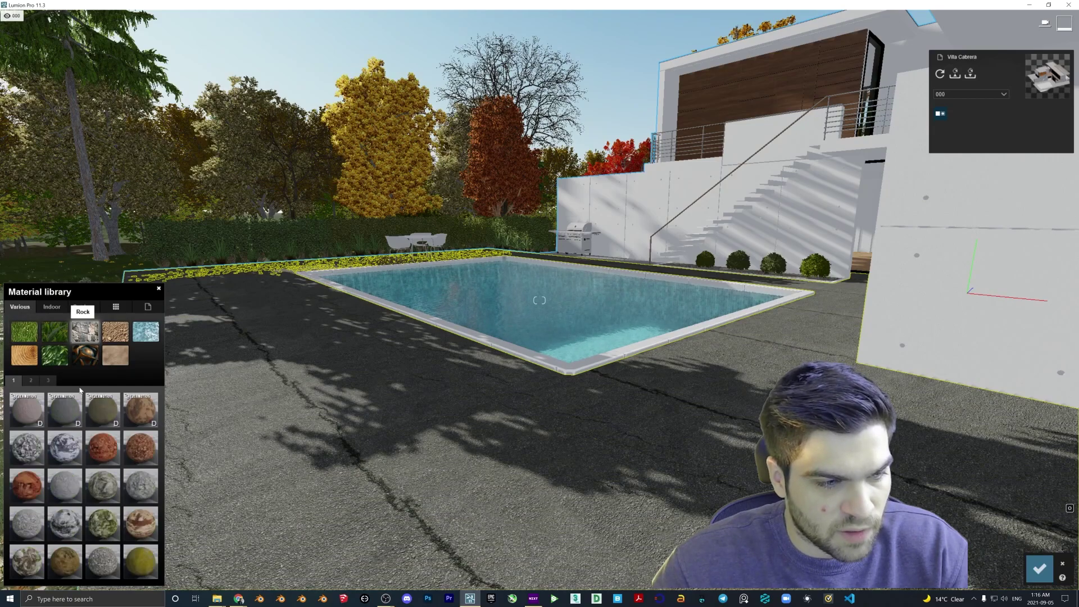
{"action": "left_click", "coordinate": [32, 380]}
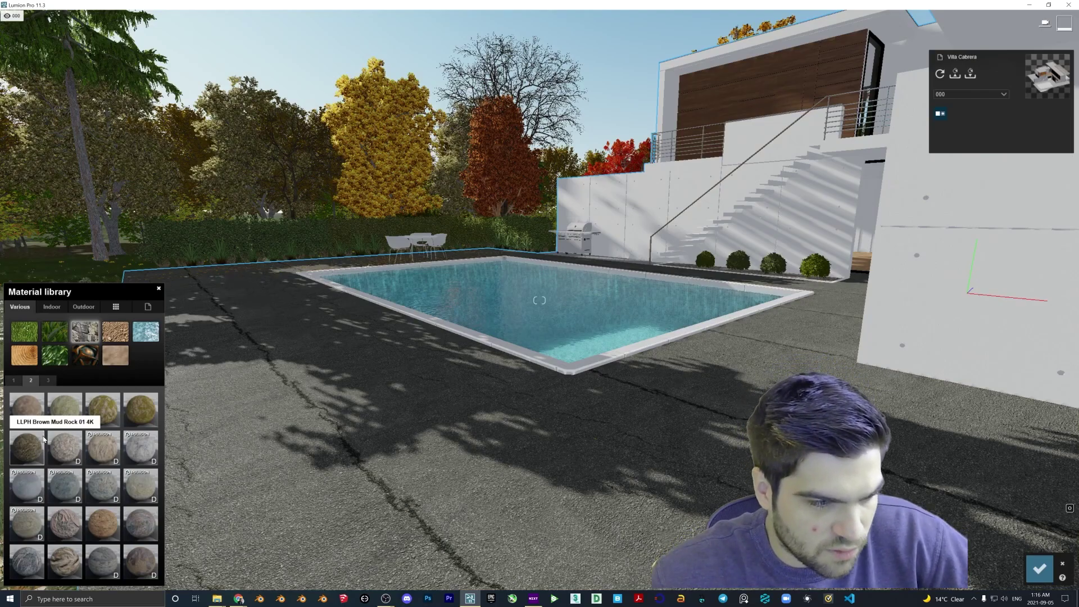
{"action": "left_click", "coordinate": [47, 436]}
{"action": "left_click_drag", "start_coordinate": [530, 409], "coordinate": [331, 397]}
{"action": "key", "text": "s"}
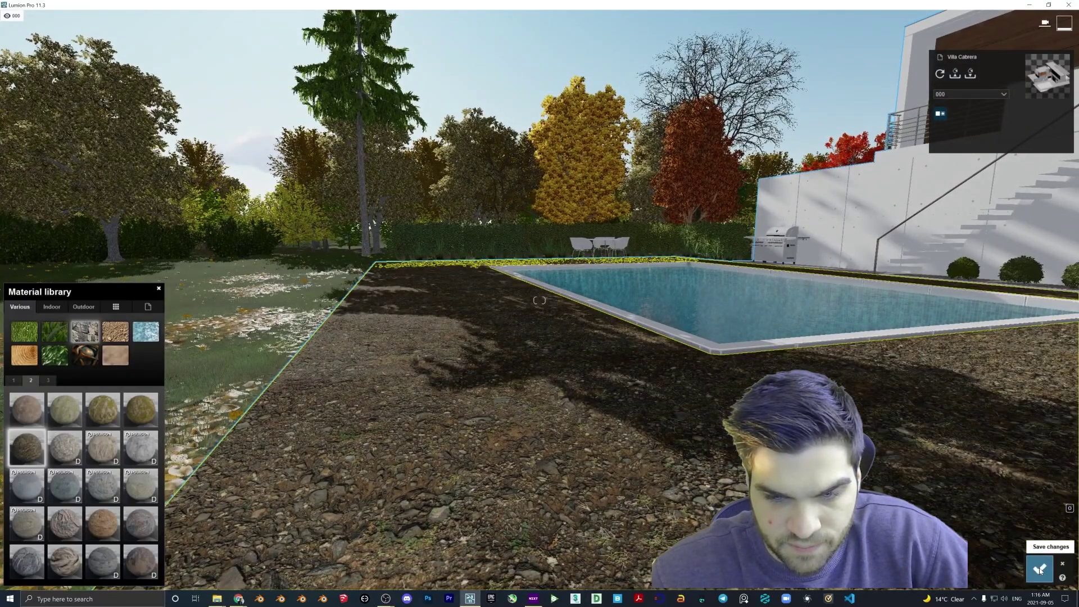
{"action": "left_click", "coordinate": [1040, 569]}
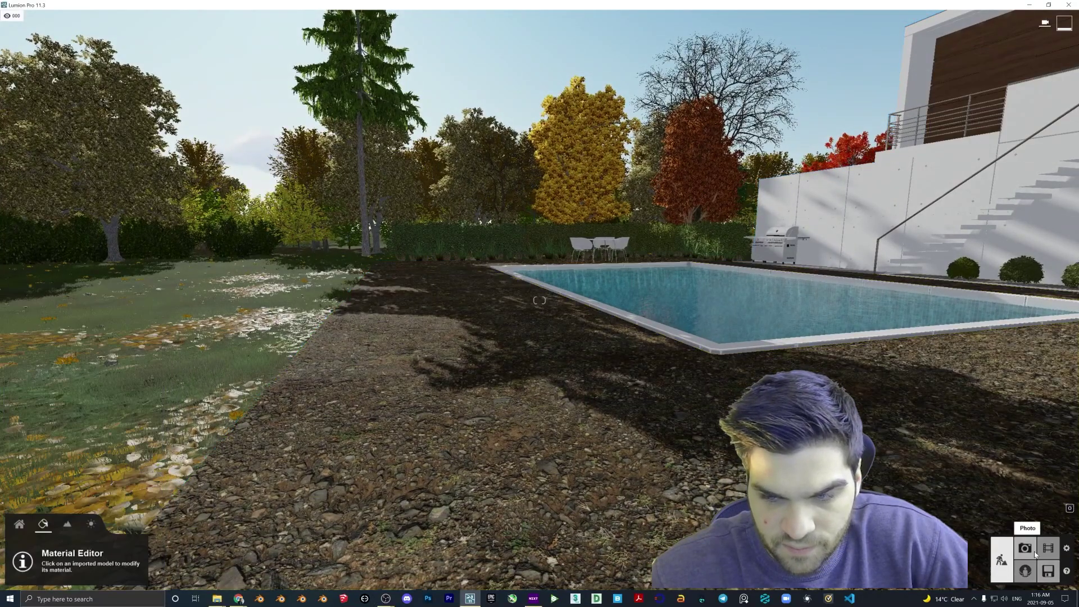
- Preview the mud rock floor in Photo mode and store the view as a new photo in the second photo set
{"action": "left_click", "coordinate": [1022, 546]}
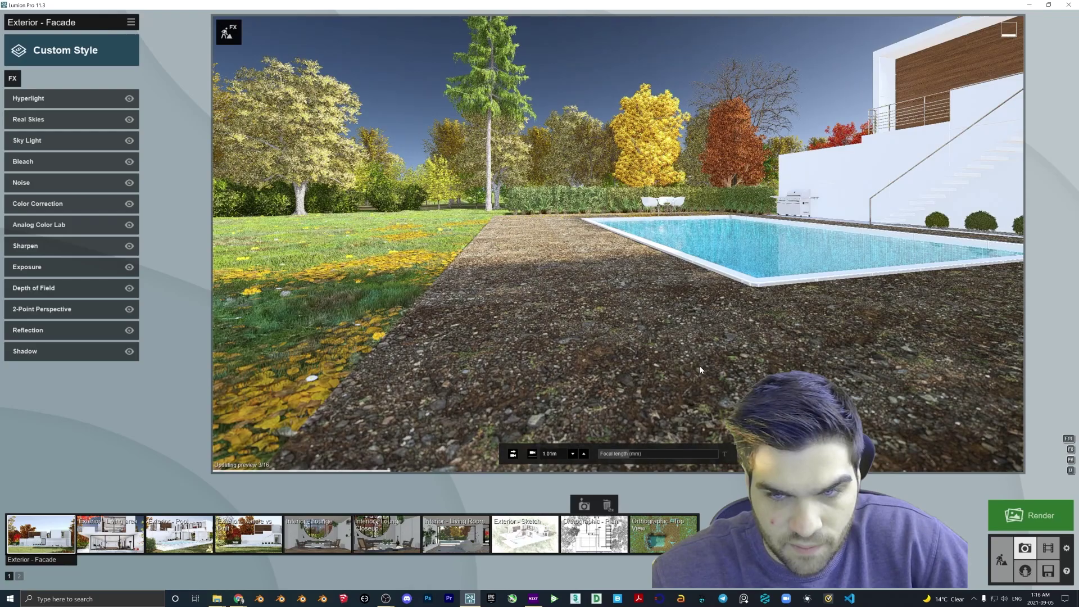
{"action": "left_click_drag", "start_coordinate": [676, 360], "coordinate": [679, 342]}
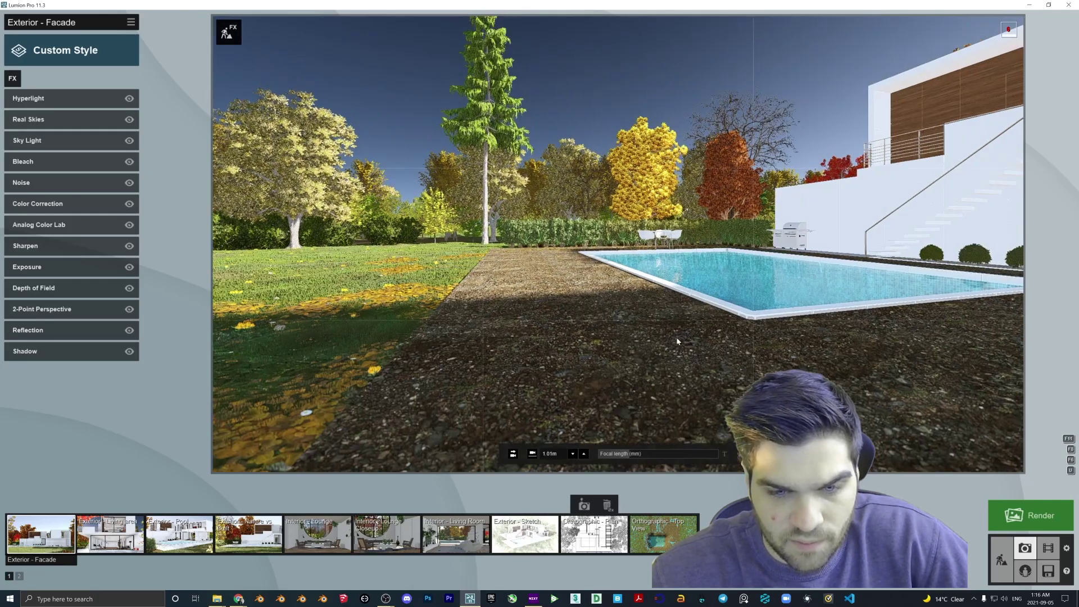
{"action": "left_click", "coordinate": [19, 576]}
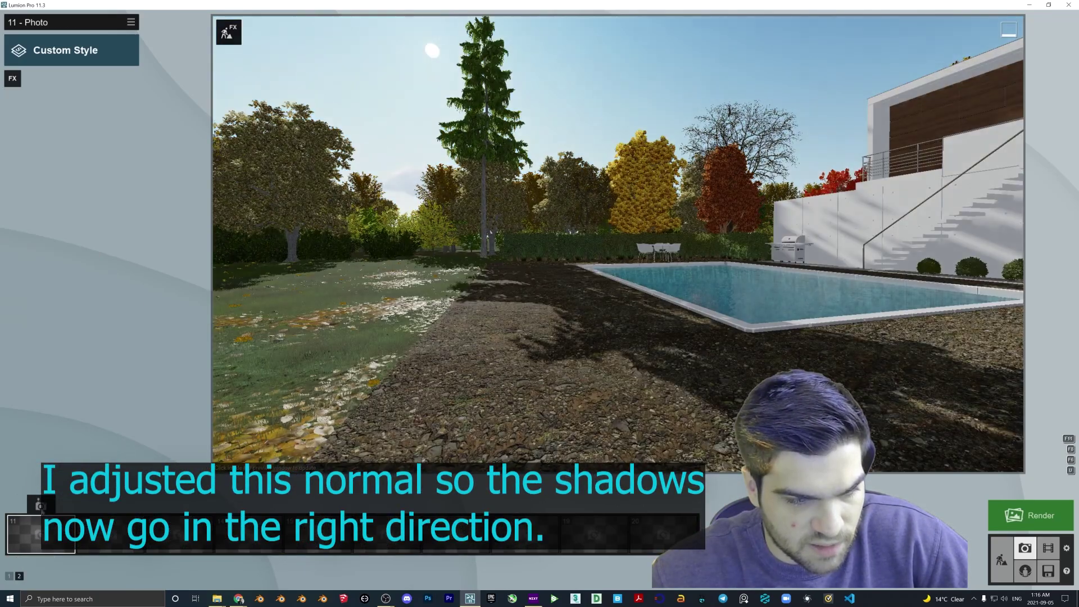
{"action": "left_click", "coordinate": [40, 506]}
- Apply the Realistic style to the new photo and adjust the heading of its Real Skies effect
{"action": "left_click", "coordinate": [93, 53]}
{"action": "left_click", "coordinate": [544, 241]}
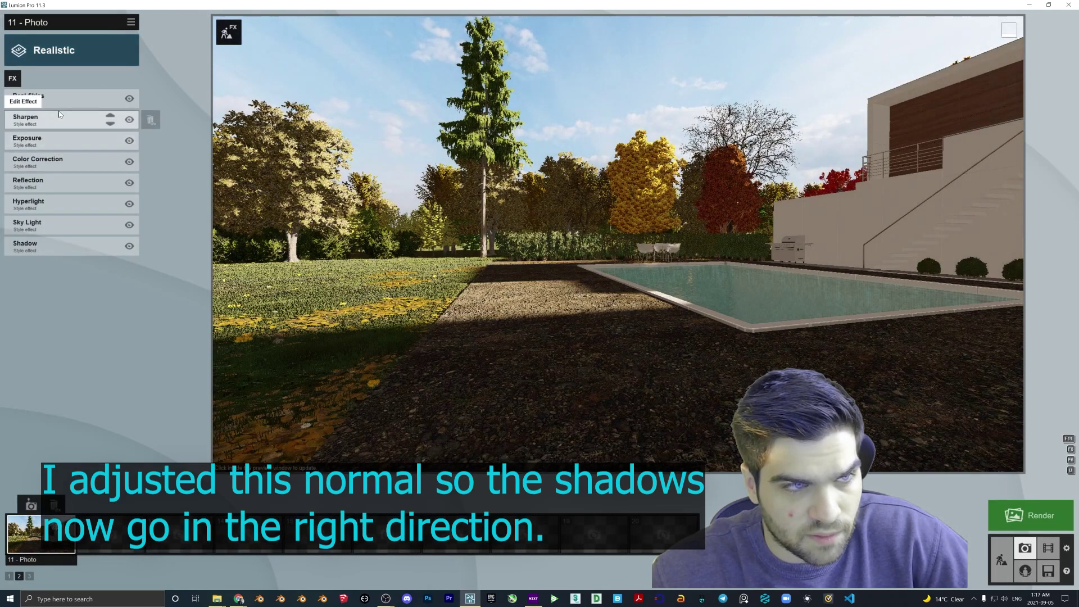
{"action": "left_click", "coordinate": [56, 99]}
{"action": "left_click_drag", "start_coordinate": [62, 148], "coordinate": [21, 152]}
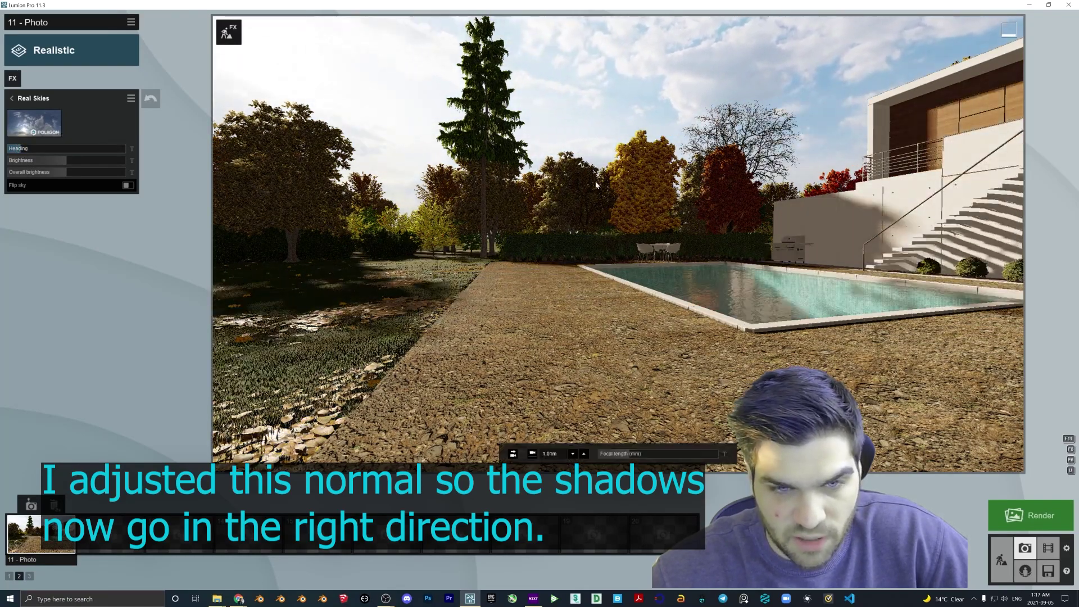
- Return to Build mode, open the outside floor's LLPH Brown Mud Rock 01 4K material and inspect its normal map
{"action": "left_click", "coordinate": [1002, 559]}
{"action": "left_click", "coordinate": [518, 501]}
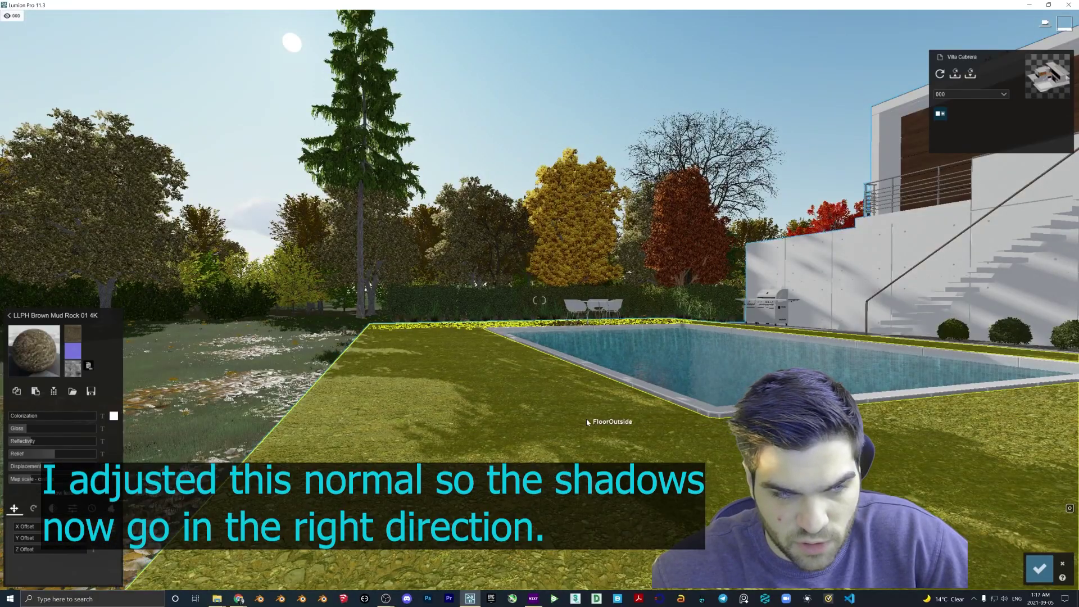
{"action": "left_click_drag", "start_coordinate": [586, 422], "coordinate": [566, 534]}
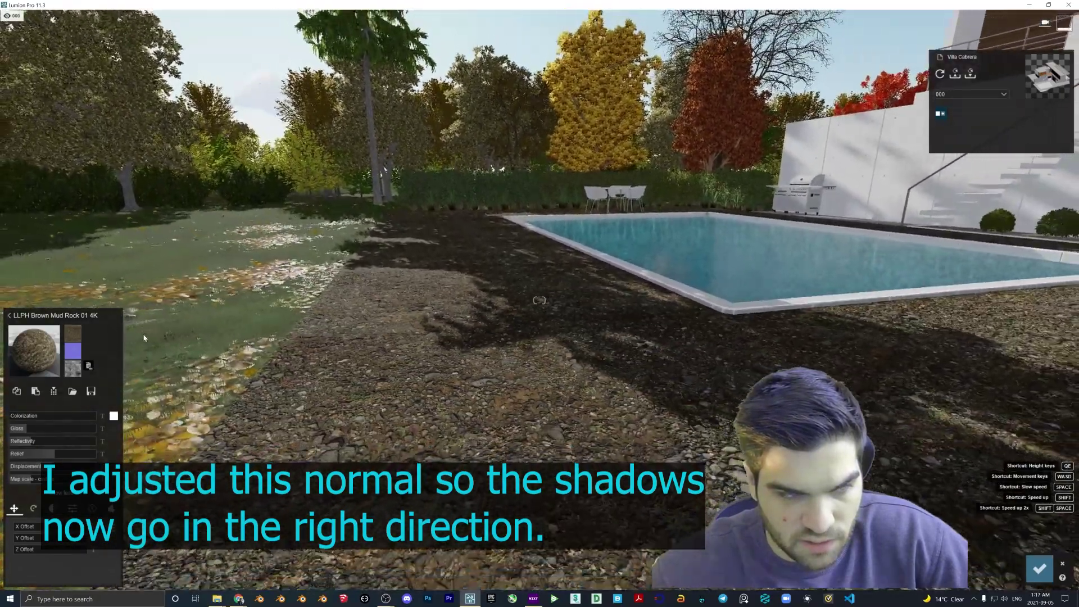
{"action": "mouse_move", "coordinate": [73, 350]}
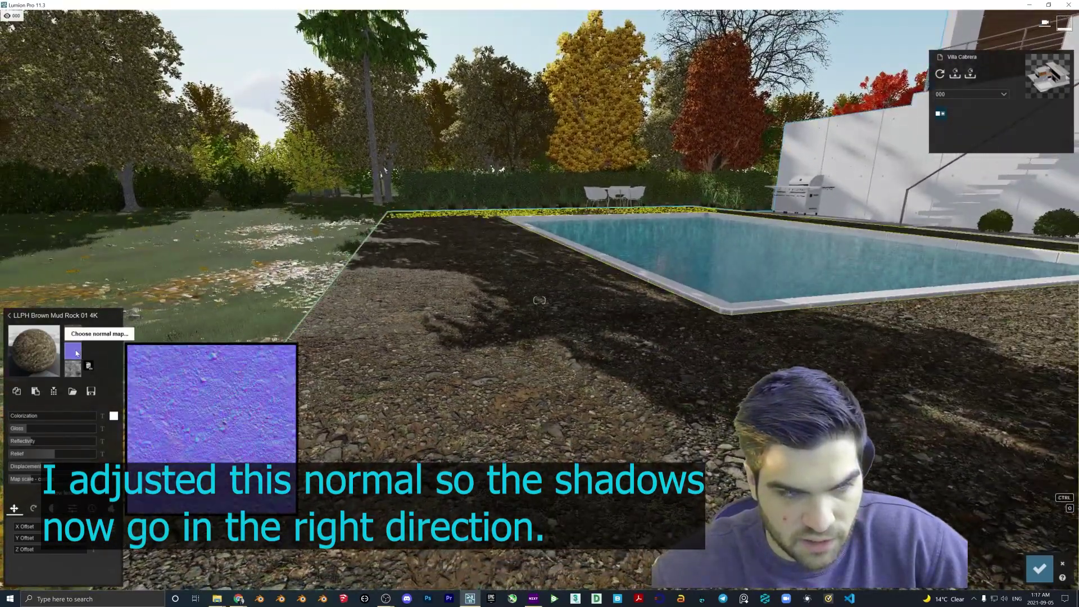